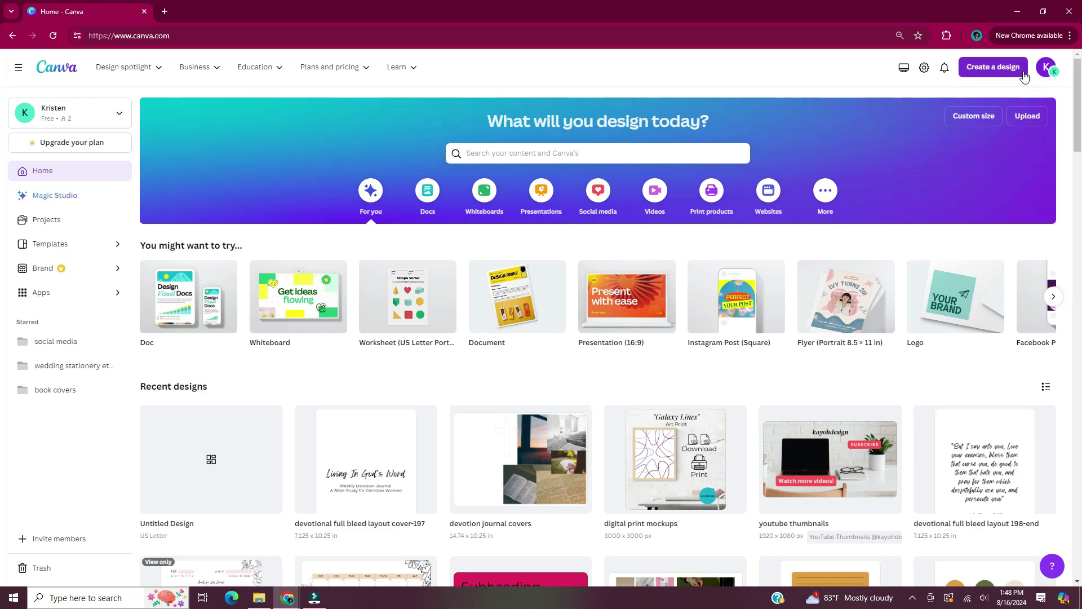
Step: Create a new custom-size design of 3000 × 3000 px
left_click(1023, 69)
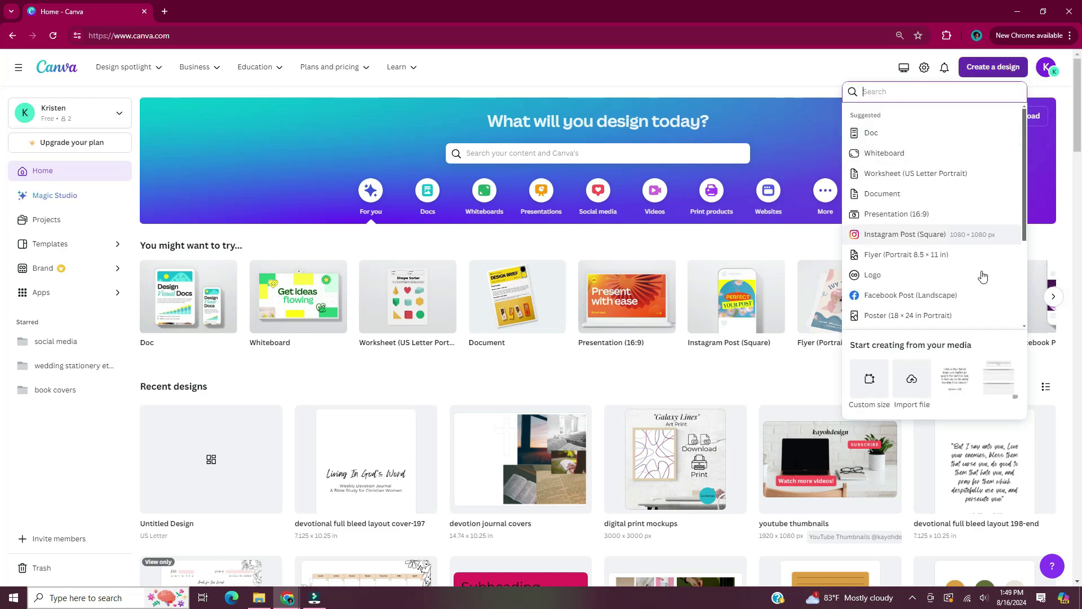
left_click(871, 378)
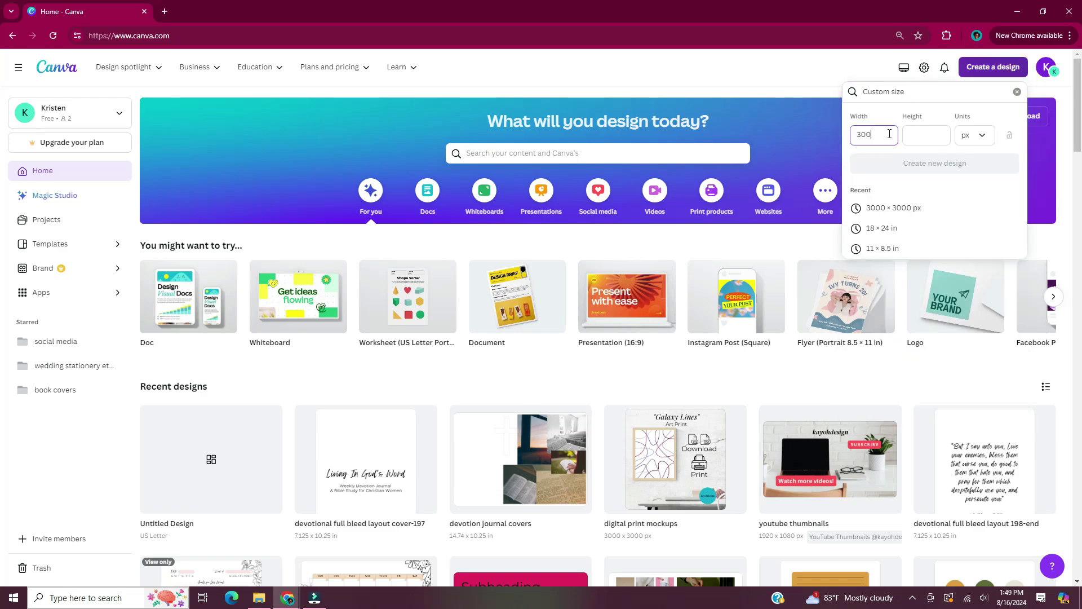
left_click(938, 134)
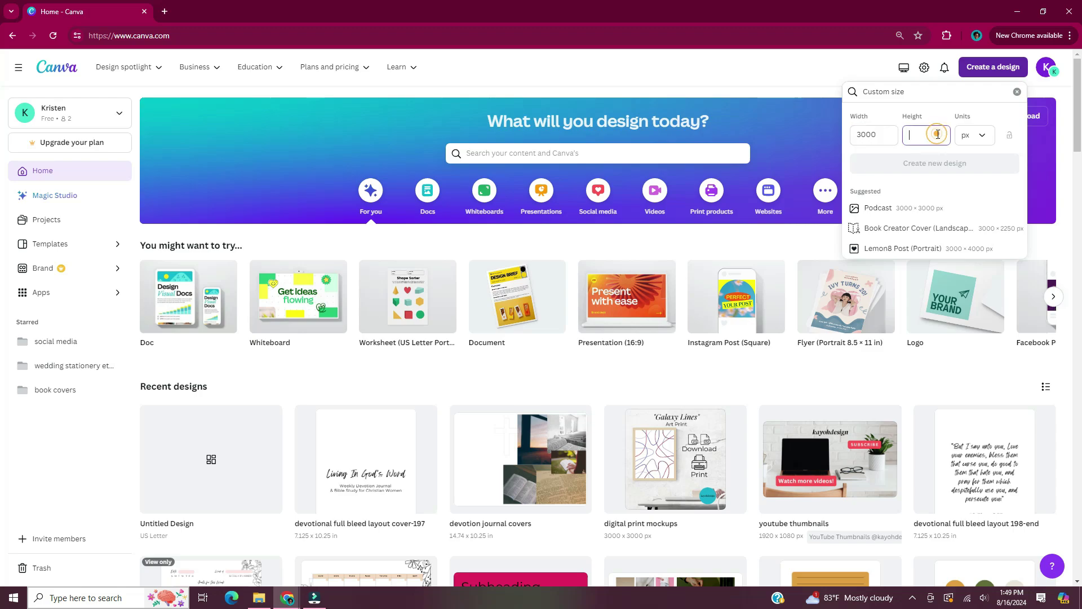
type("3000")
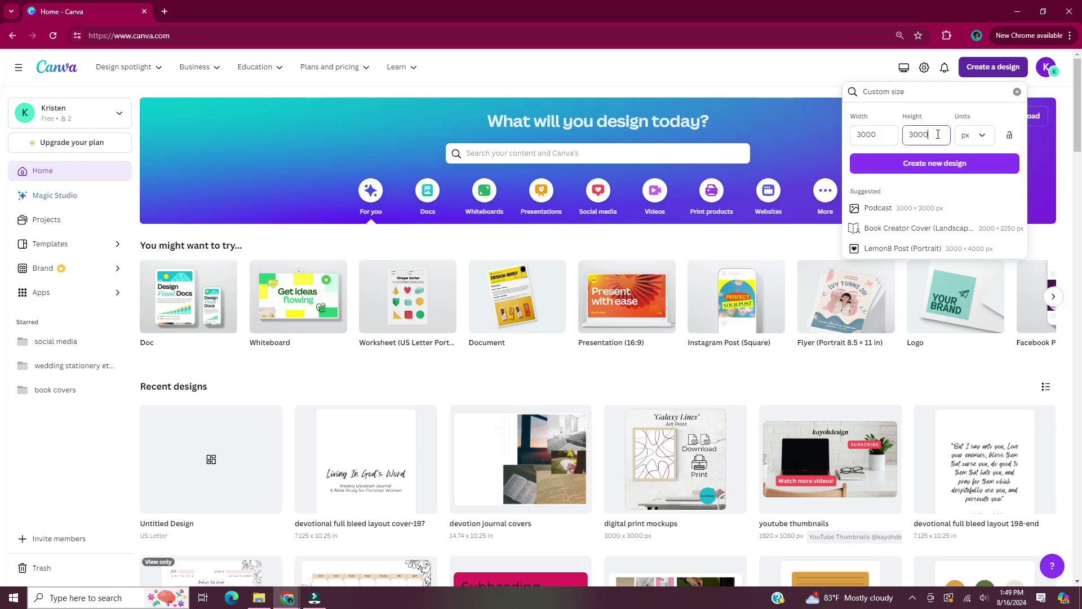
left_click(992, 166)
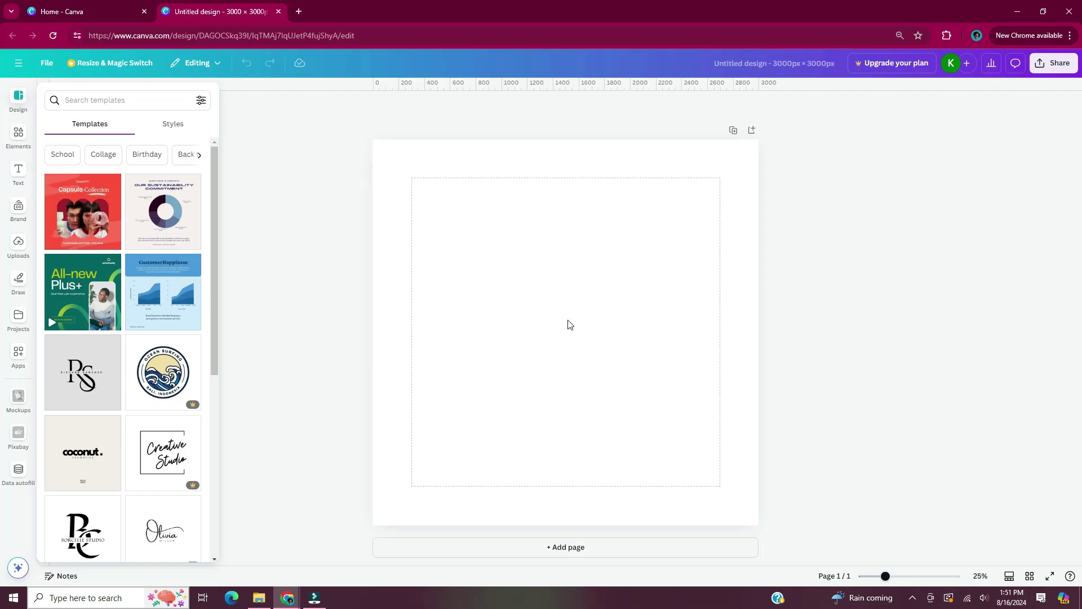
Step: Search the elements library for "fall" and list all the matching graphics
left_click(31, 132)
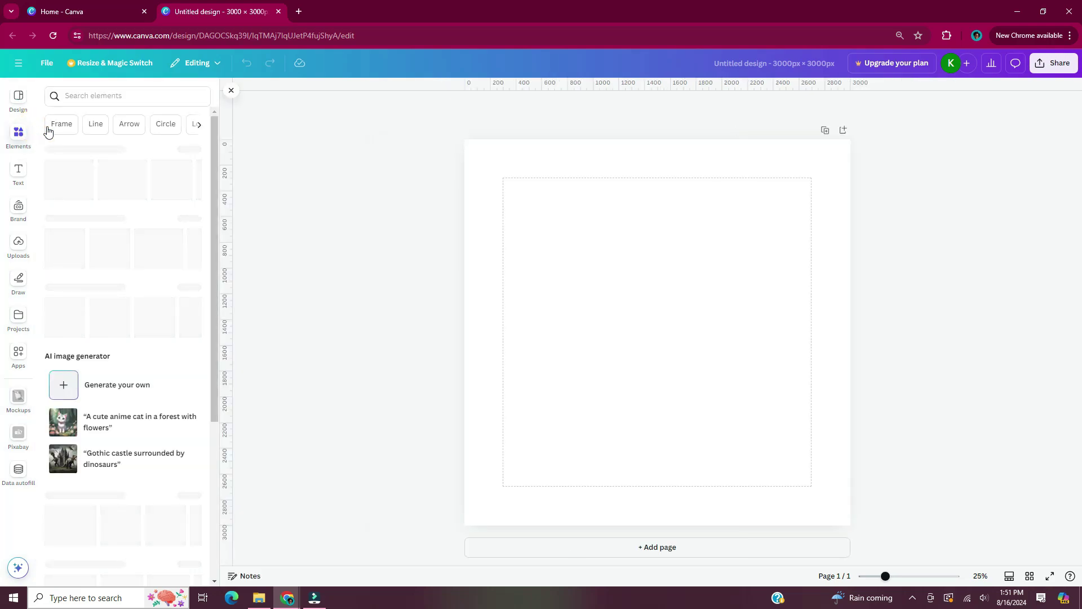
left_click(183, 96)
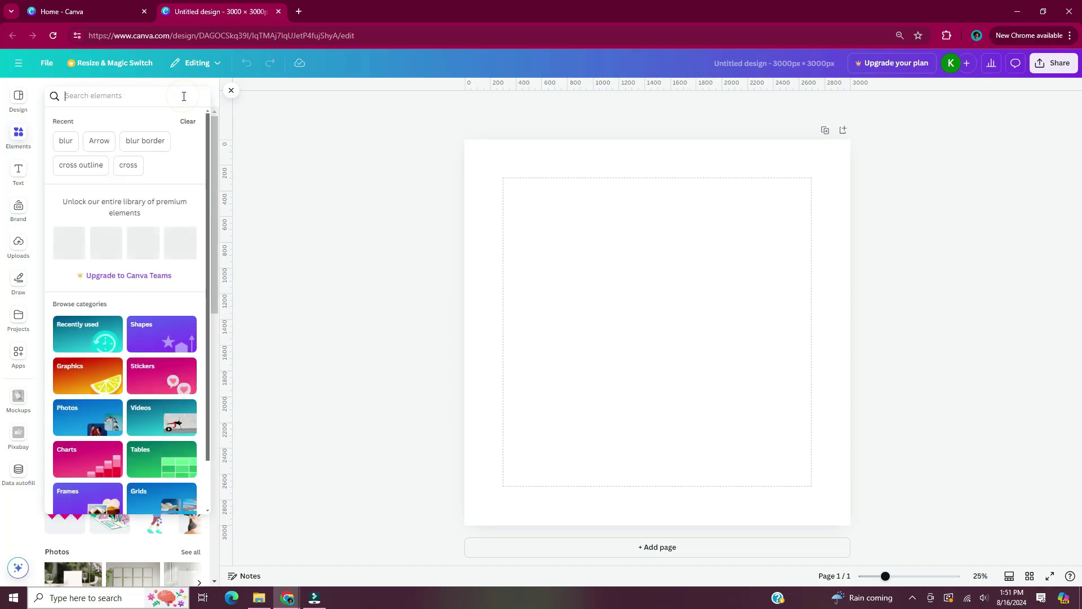
type("fall")
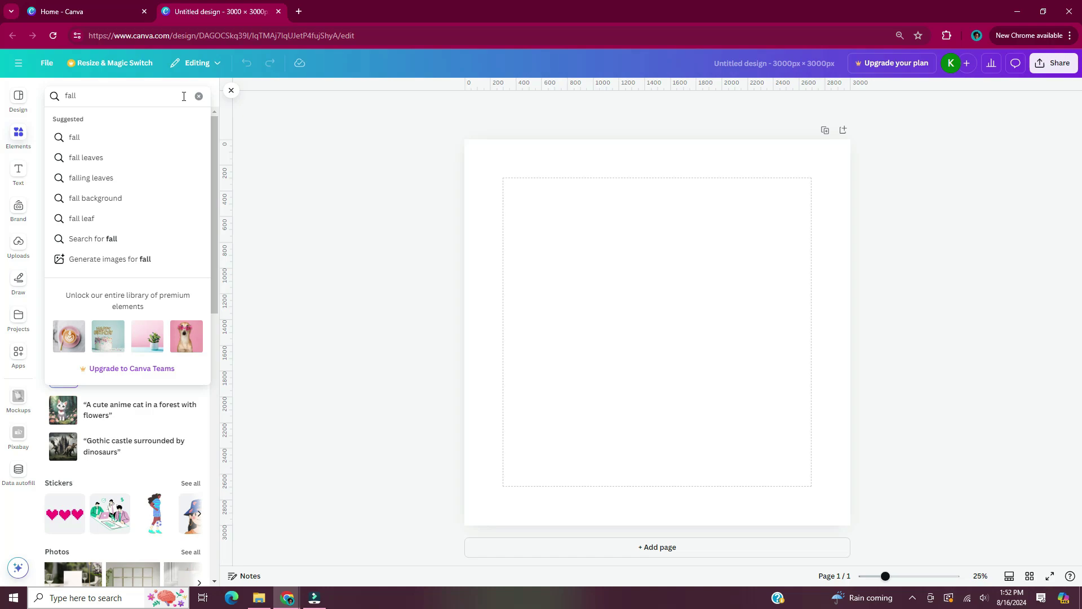
key("Return")
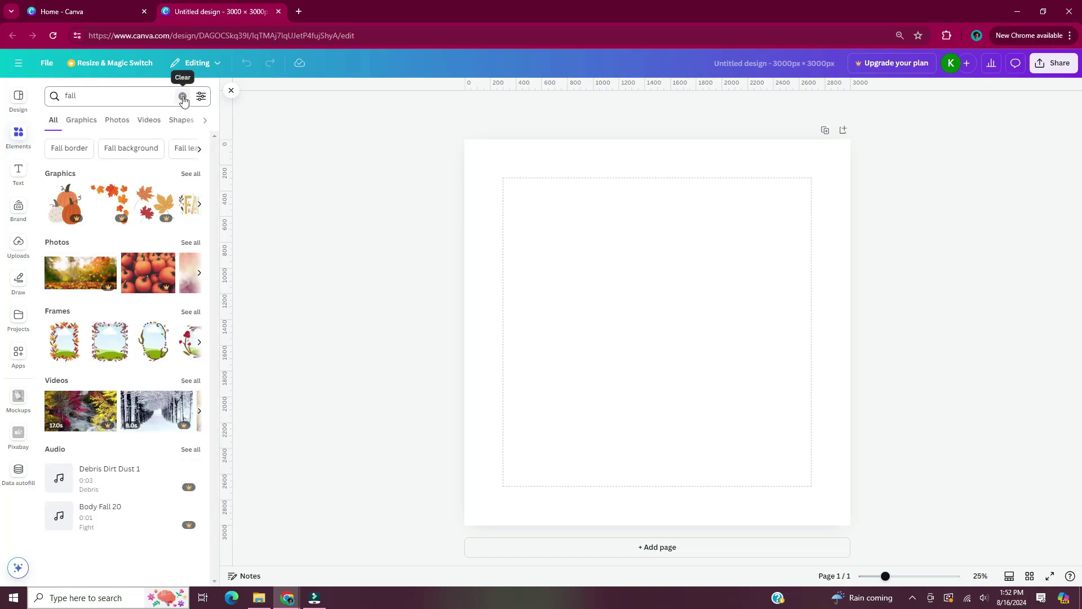
left_click(195, 176)
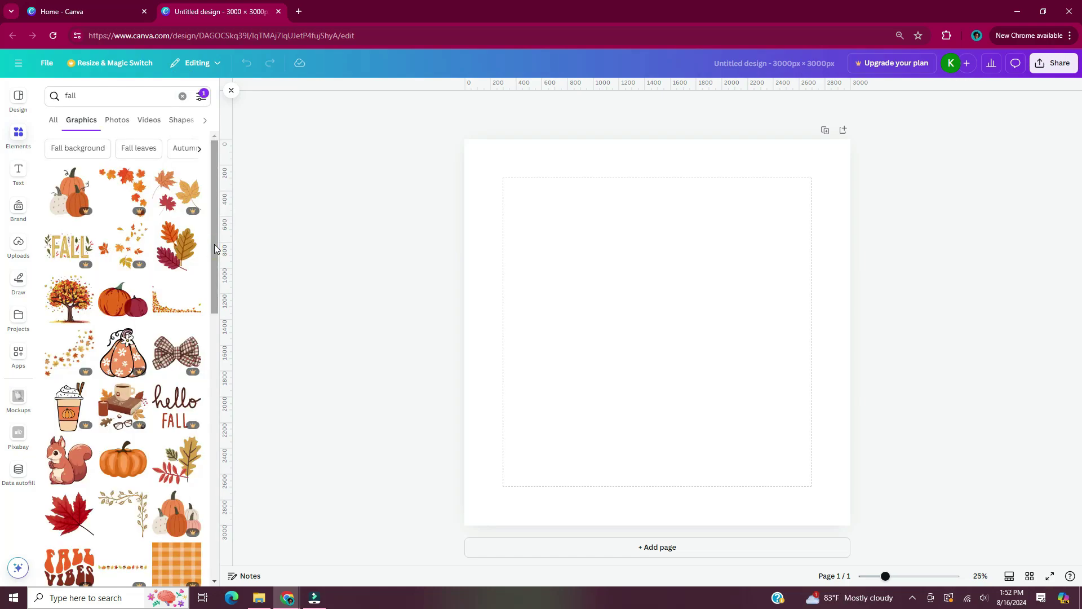
Step: Add the red marshmallow mug to the page, plus the pumpkin pie slice and orange maple leaf from its Magic Recommendations
scroll(215, 248, "down", 15)
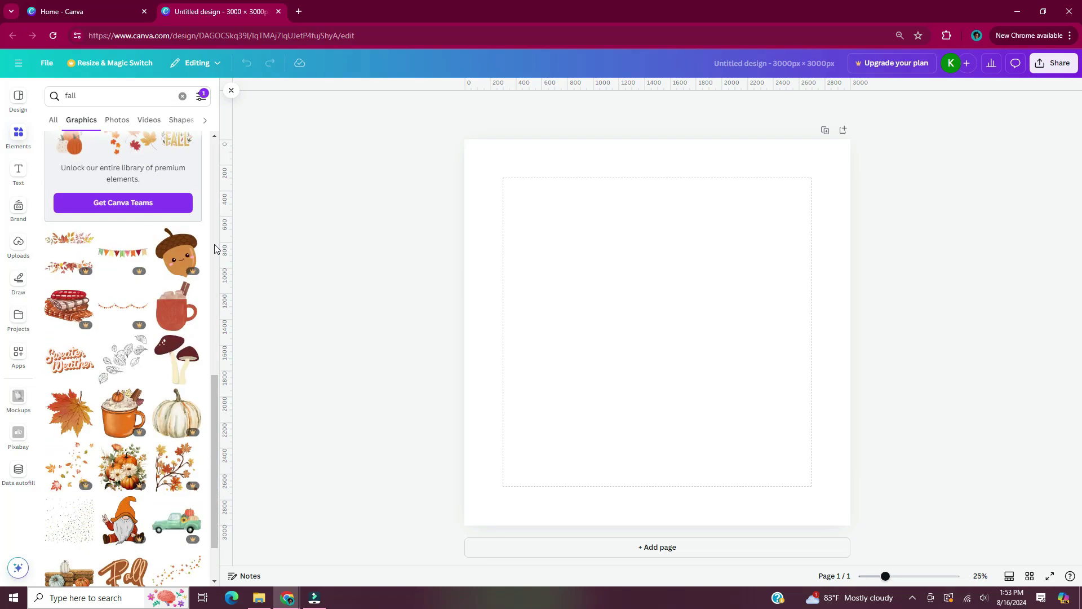
left_click(176, 251)
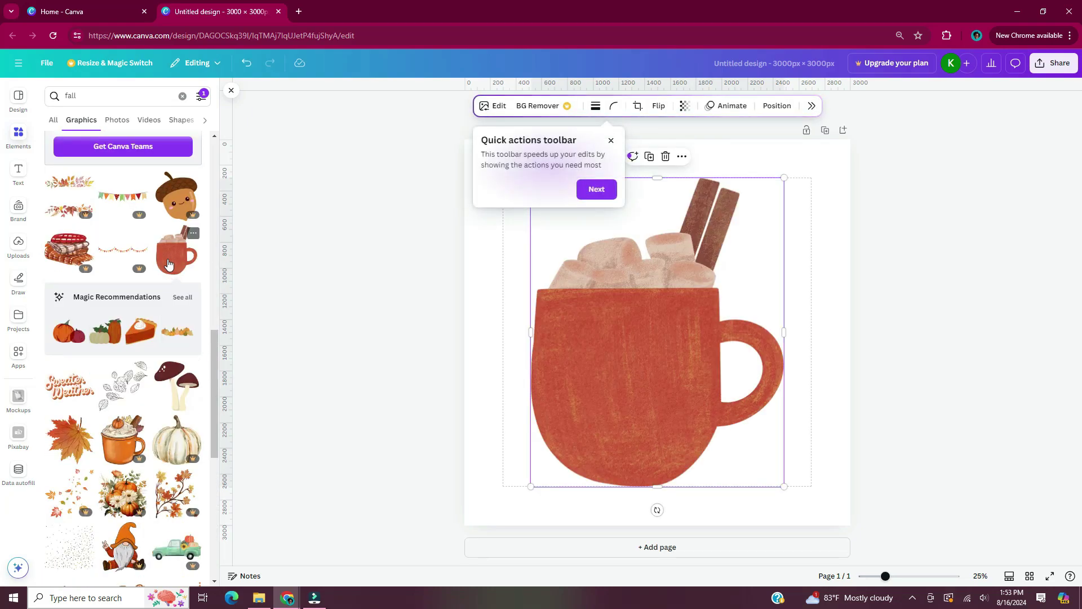
left_click_drag(212, 243, 220, 217)
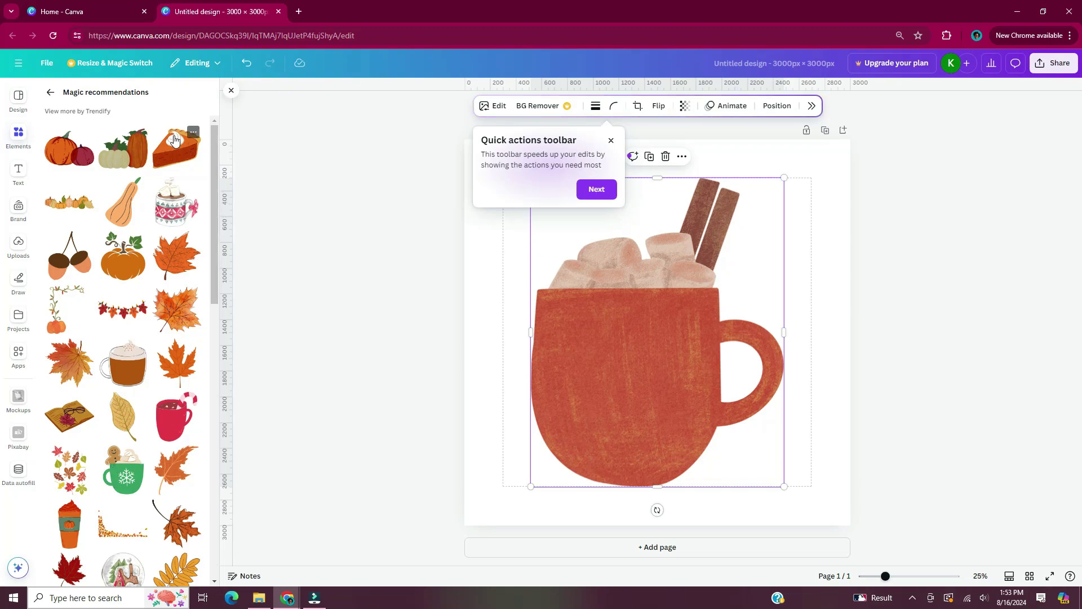
left_click(176, 148)
left_click(177, 435)
left_click(51, 92)
Step: Add the plain orange pumpkin and the three watercolor red apples from the fall graphics
scroll(208, 270, "down", 10)
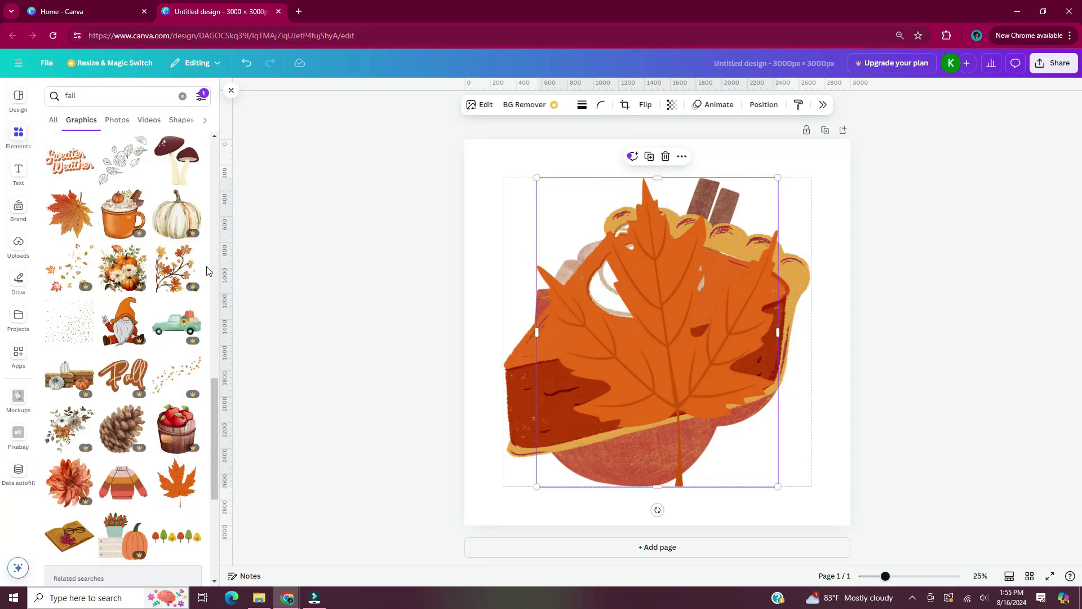
scroll(207, 271, "down", 10)
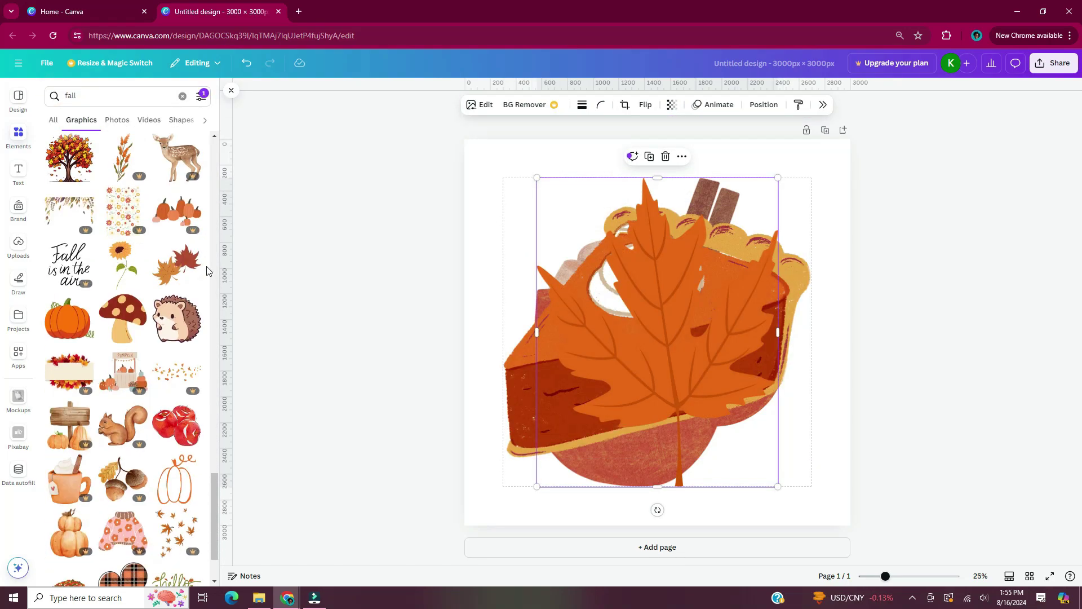
left_click(70, 318)
left_click(196, 420)
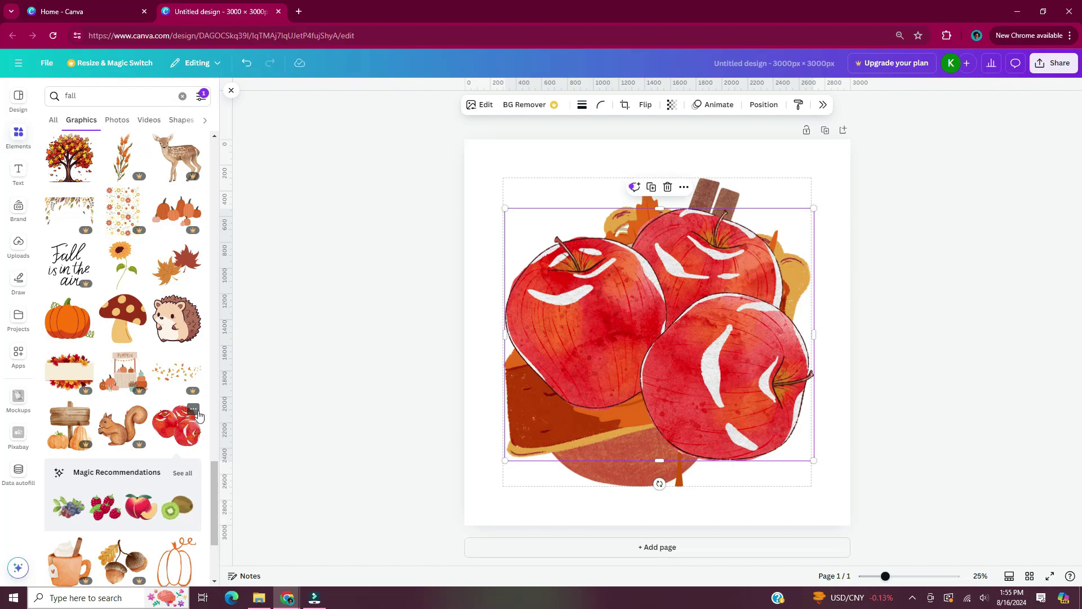
Step: Check the apples graphic's details, then add the cloth-covered orange jar from its Magic Recommendations
left_click(193, 409)
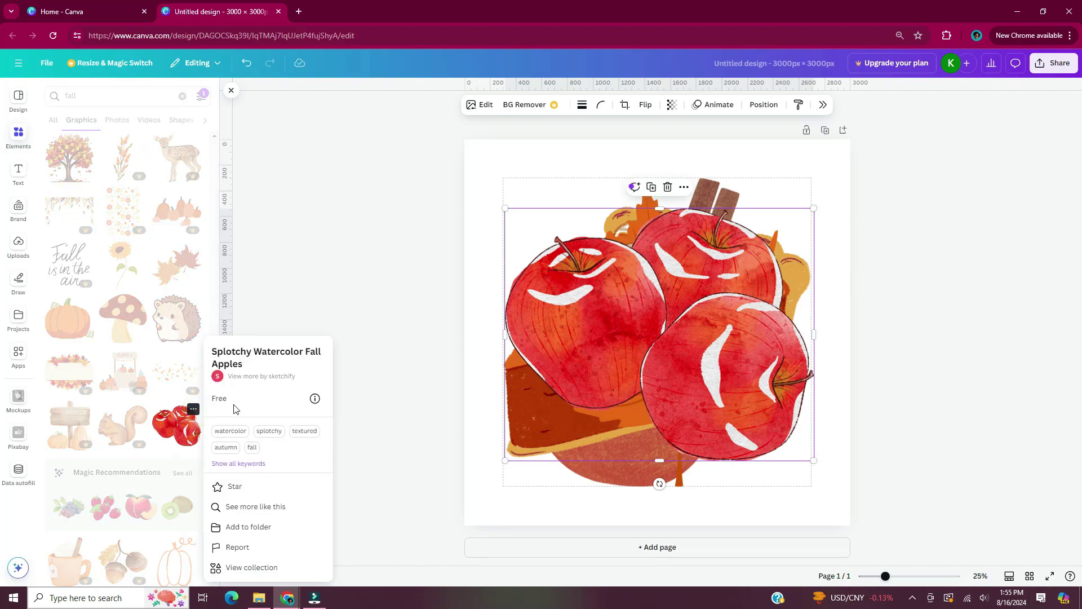
left_click(309, 508)
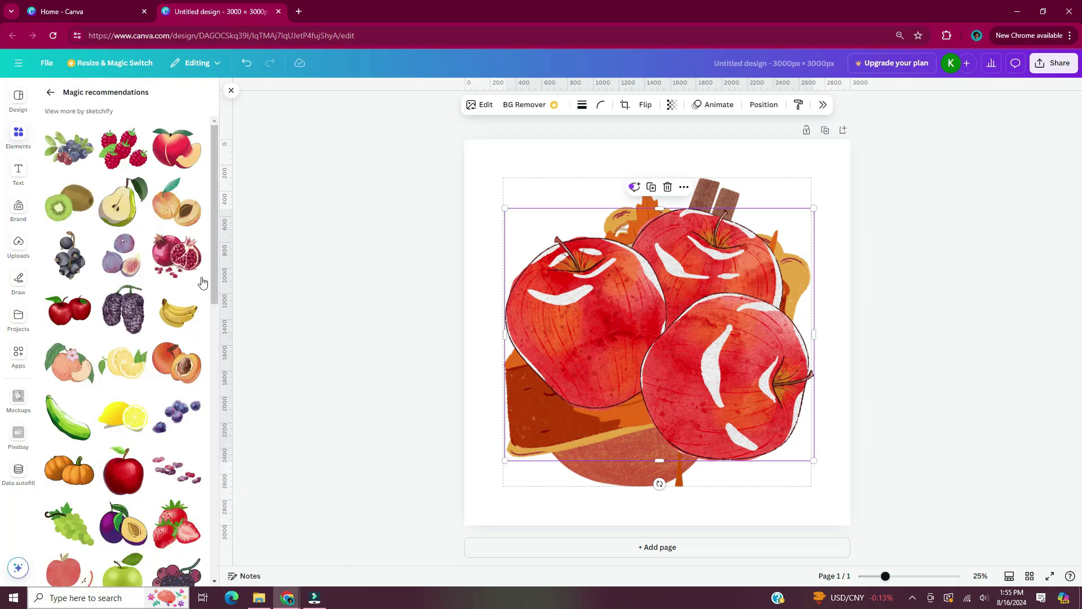
left_click_drag(215, 248, 233, 433)
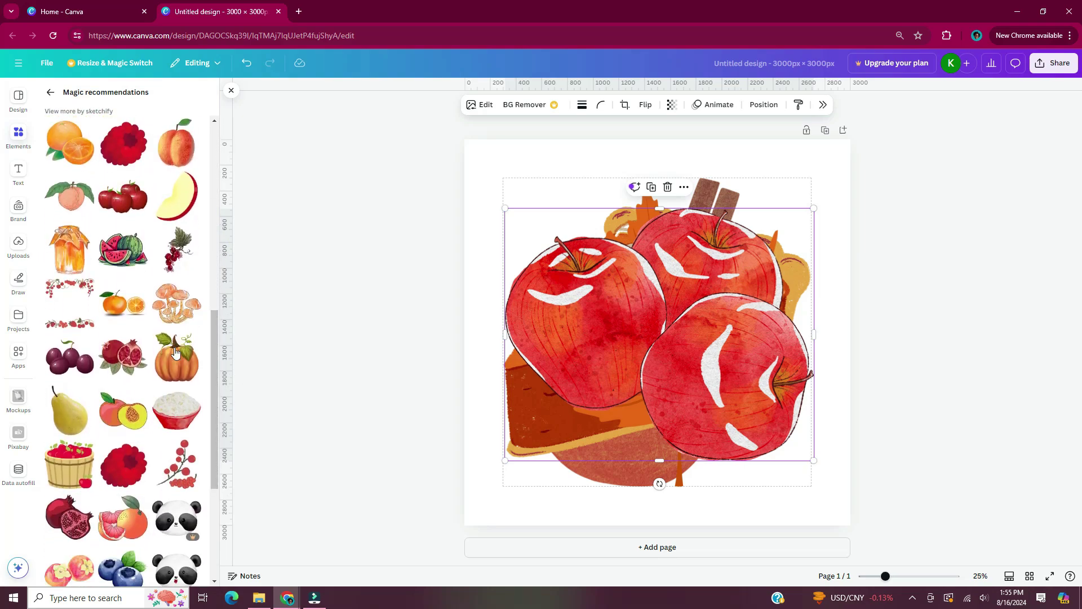
left_click(69, 250)
left_click_drag(216, 329, 226, 432)
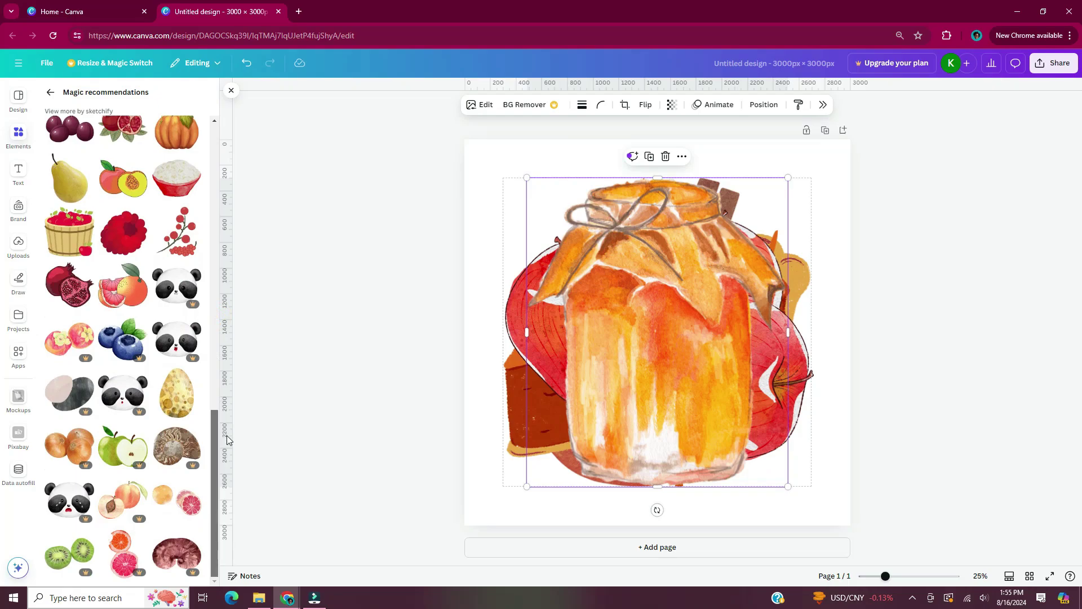
left_click(50, 92)
Step: Add the orange to-go cup with the pumpkin label from the fall graphics
scroll(169, 282, "down", 10)
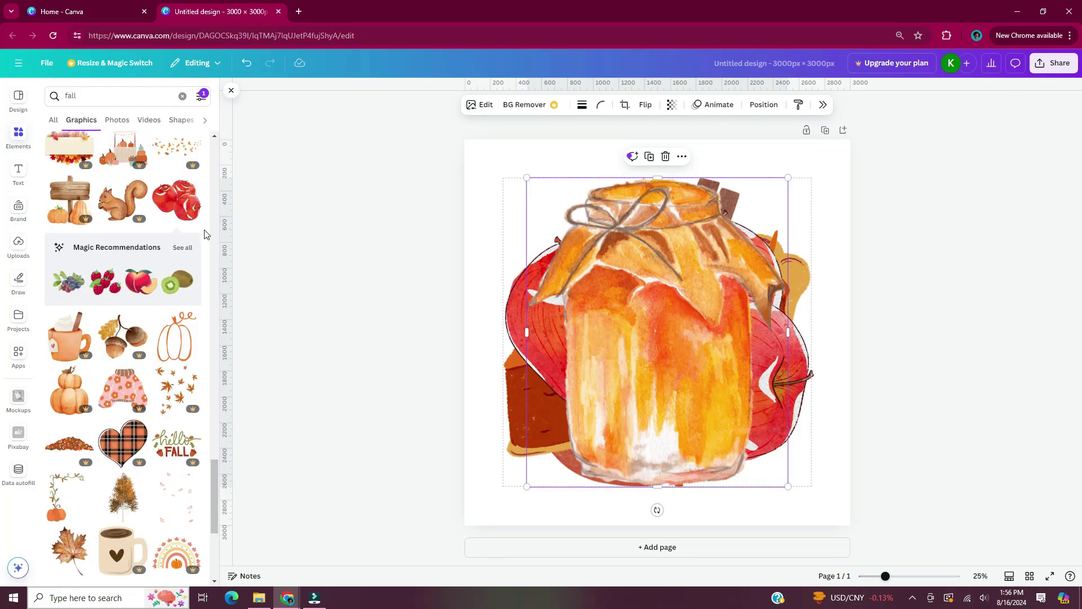
scroll(205, 235, "down", 15)
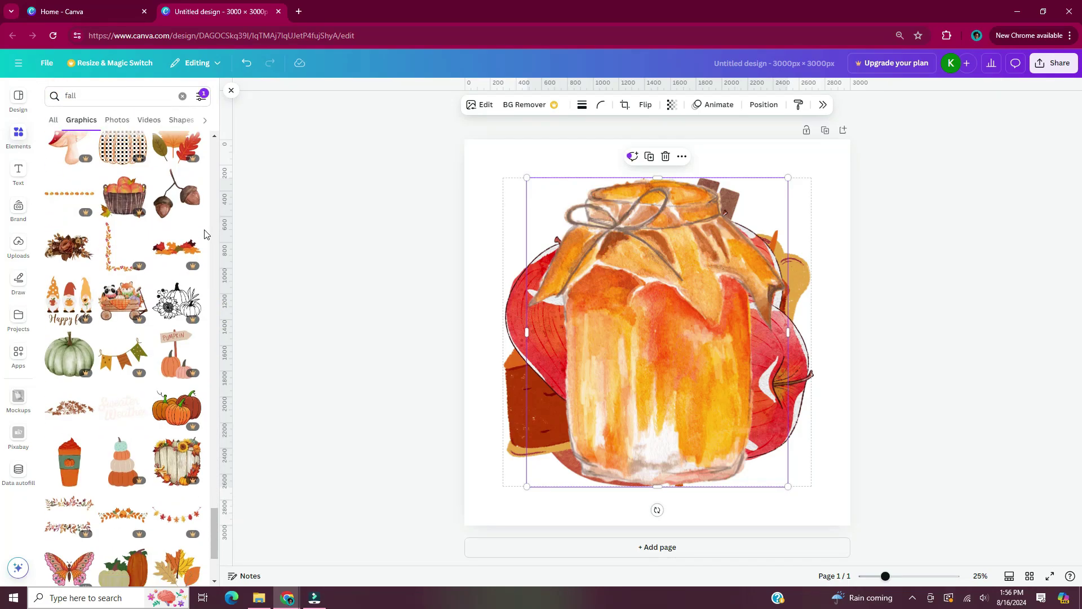
left_click(72, 374)
scroll(210, 357, "down", 10)
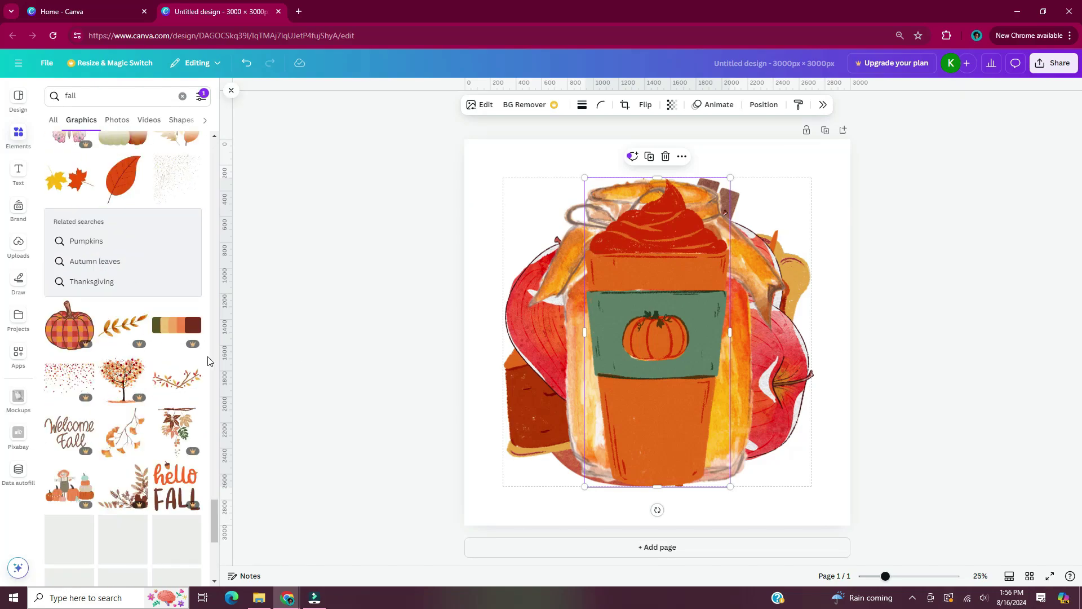
Step: Scale all the stacked graphics down together to roughly half size, keeping them at the upper-left corner of the page margin
left_click(465, 167)
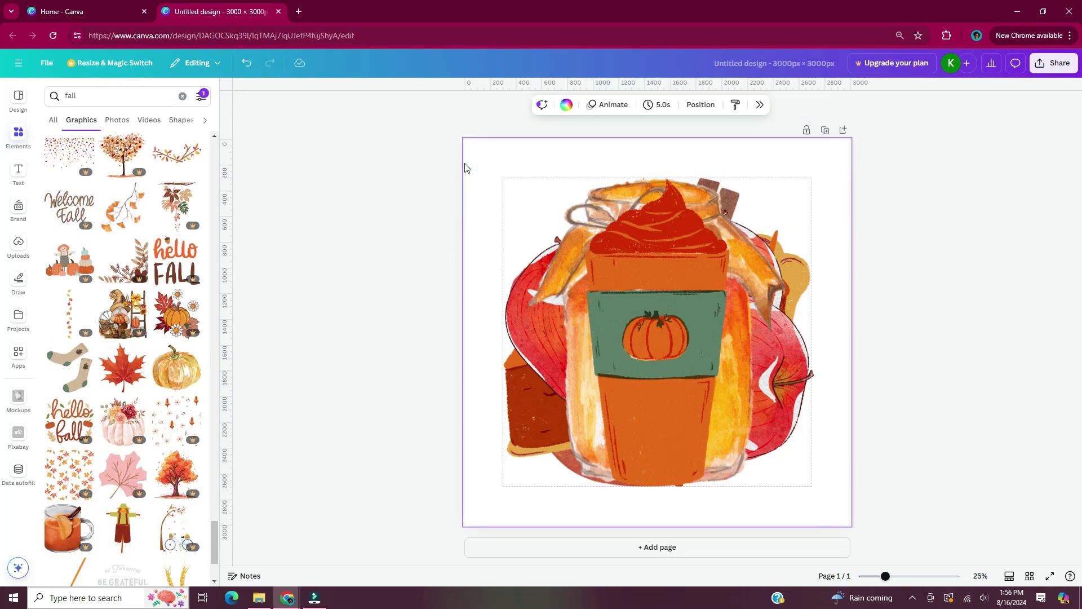
left_click_drag(474, 146, 854, 528)
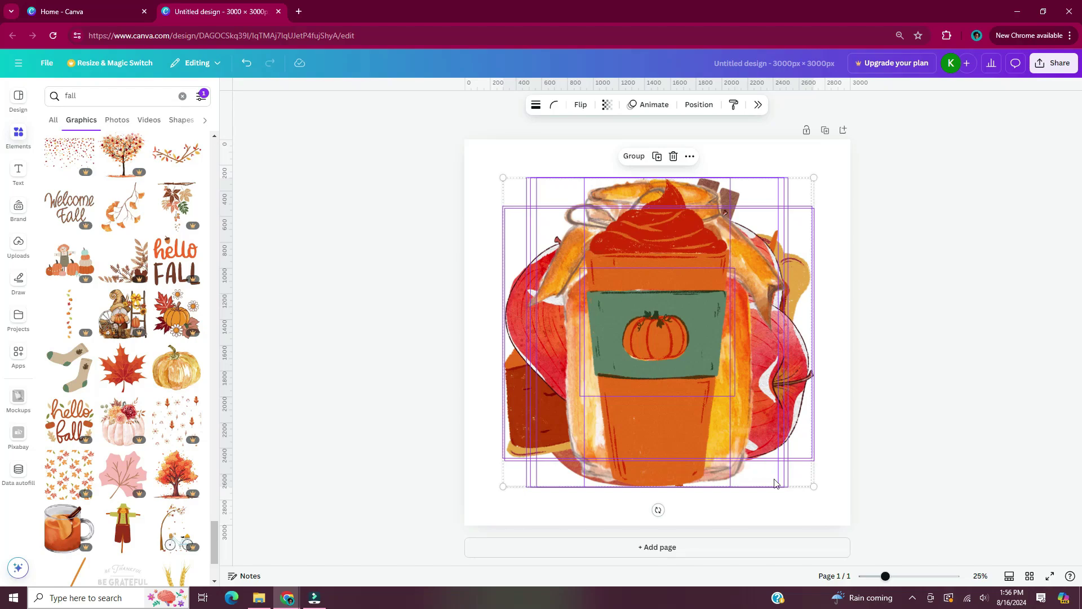
left_click_drag(811, 487, 622, 300)
scroll(609, 276, "up", 1)
left_click(280, 200)
left_click(25, 131)
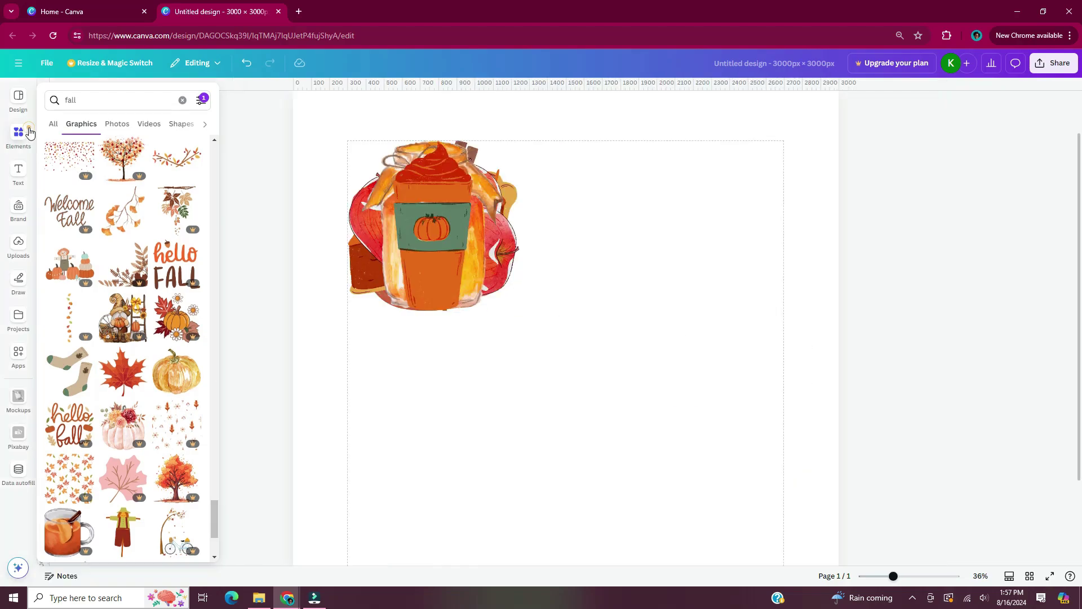
scroll(293, 198, "up", 1)
Step: Move the to-go cup and the jar into a top row beside the stacked graphics, and the apples below the jar
left_click_drag(322, 174, 354, 255)
left_click_drag(433, 282, 565, 282)
left_click_drag(457, 333, 681, 334)
left_click_drag(479, 305, 762, 472)
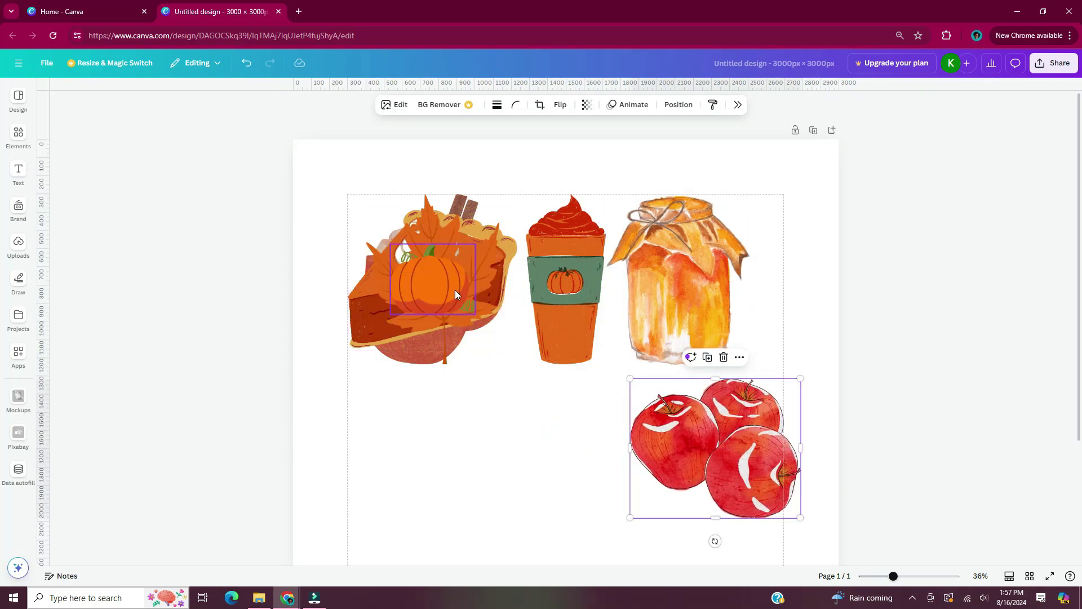
Step: Place the pumpkin to the left of the apples, the maple leaf below the mug and the pie slice below the pumpkin
left_click_drag(455, 290, 602, 441)
left_click_drag(446, 293, 465, 473)
left_click_drag(474, 319, 618, 480)
scroll(618, 450, "down", 2)
scroll(804, 383, "down", 1)
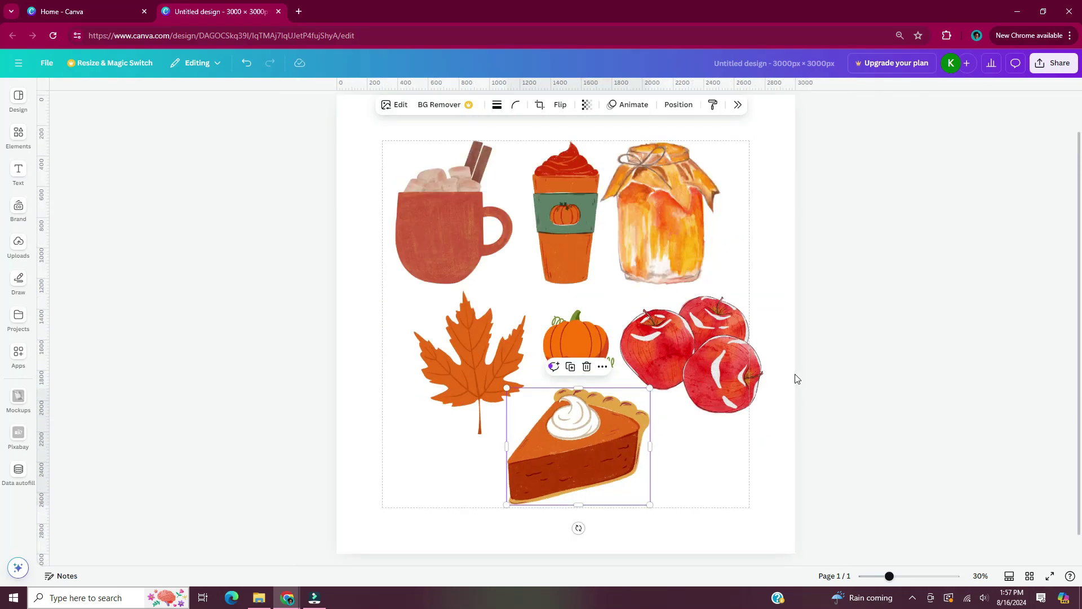
scroll(797, 378, "up", 1)
Step: Compare the editing options offered for the pumpkin, pie slice and mug, and open the mug's image editing options
left_click(571, 405)
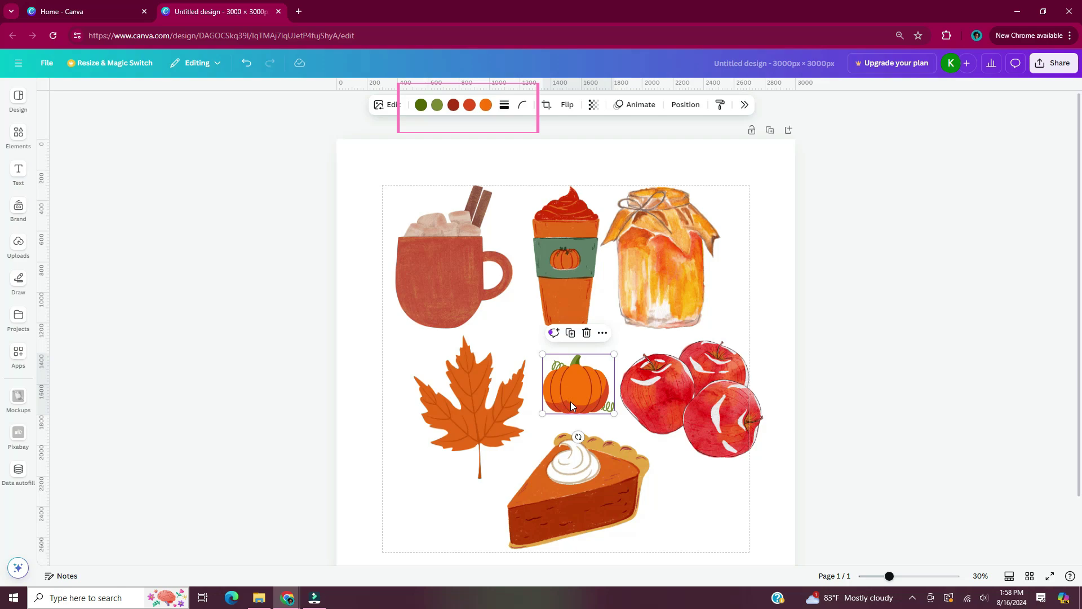
left_click(579, 469)
left_click(370, 184)
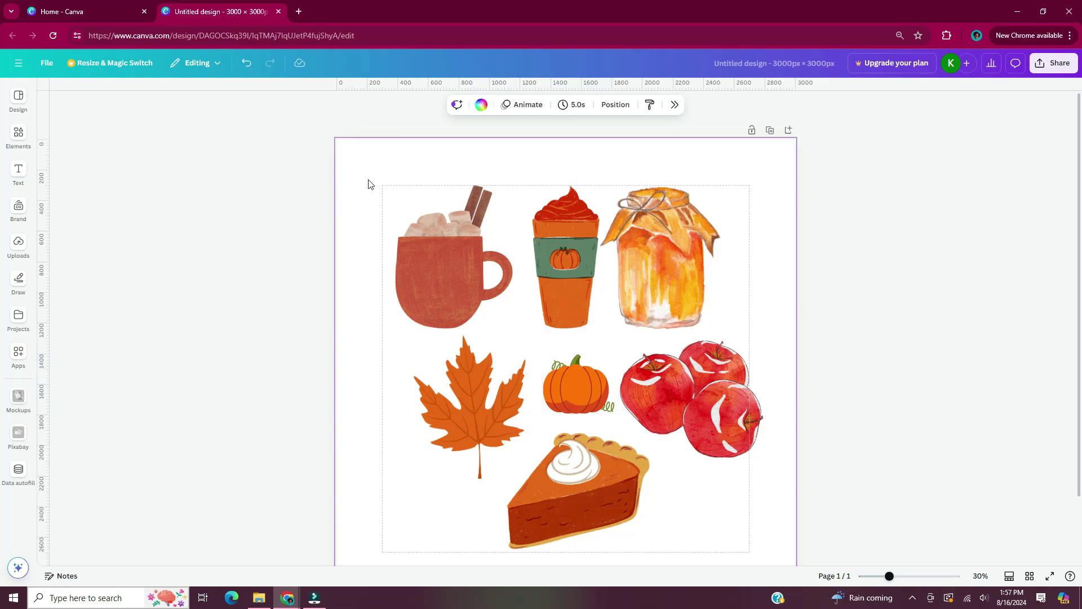
left_click(417, 263)
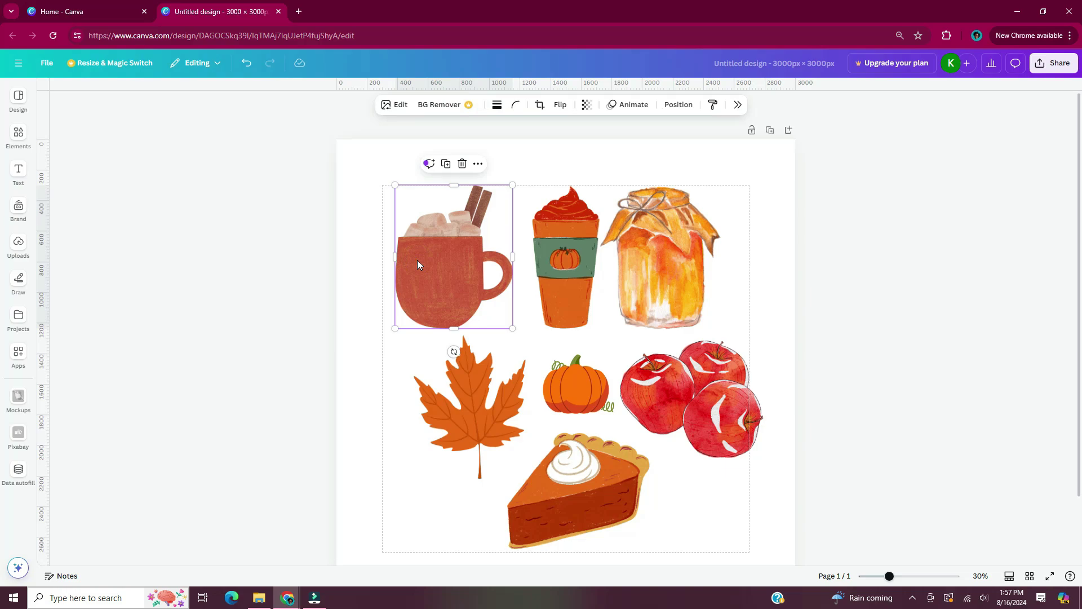
left_click(397, 107)
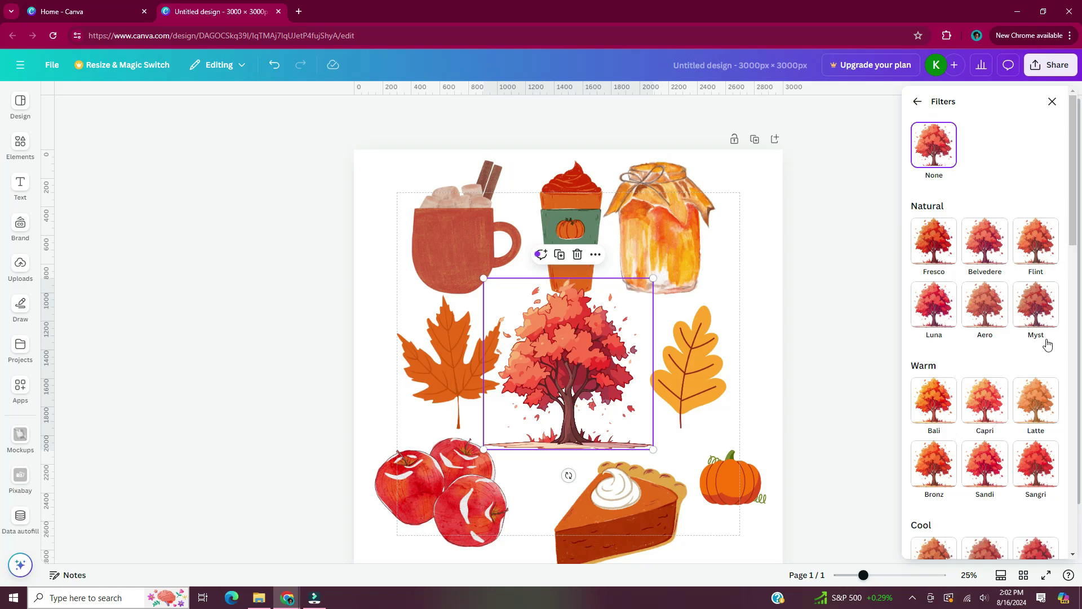
Step: Look through the filter presets available for the red tree graphic, from Natural down to Mono
scroll(1048, 344, "down", 3)
scroll(1047, 344, "down", 5)
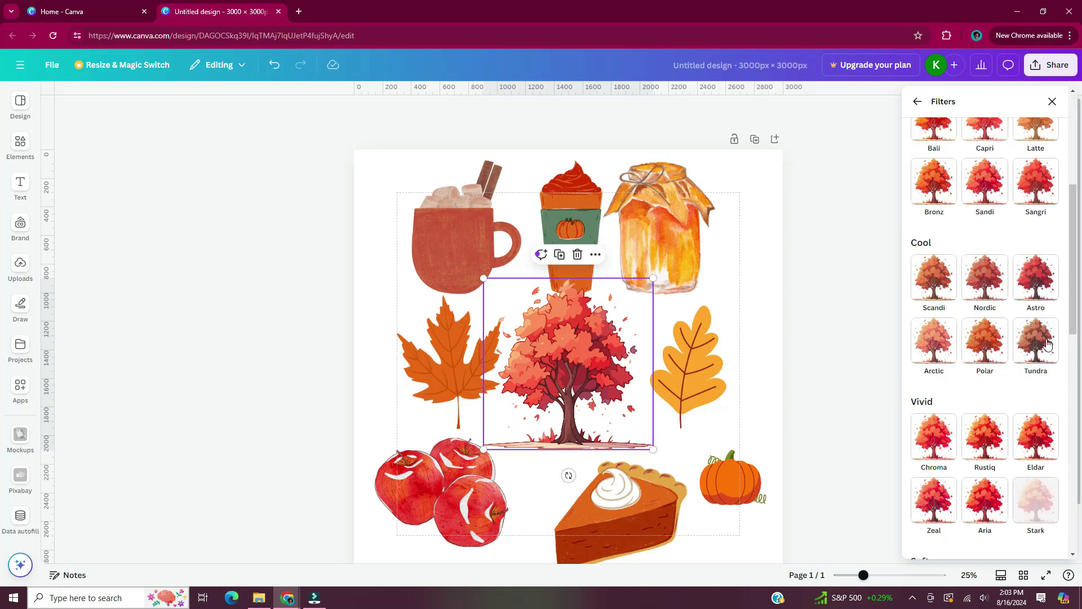
scroll(1047, 344, "down", 6)
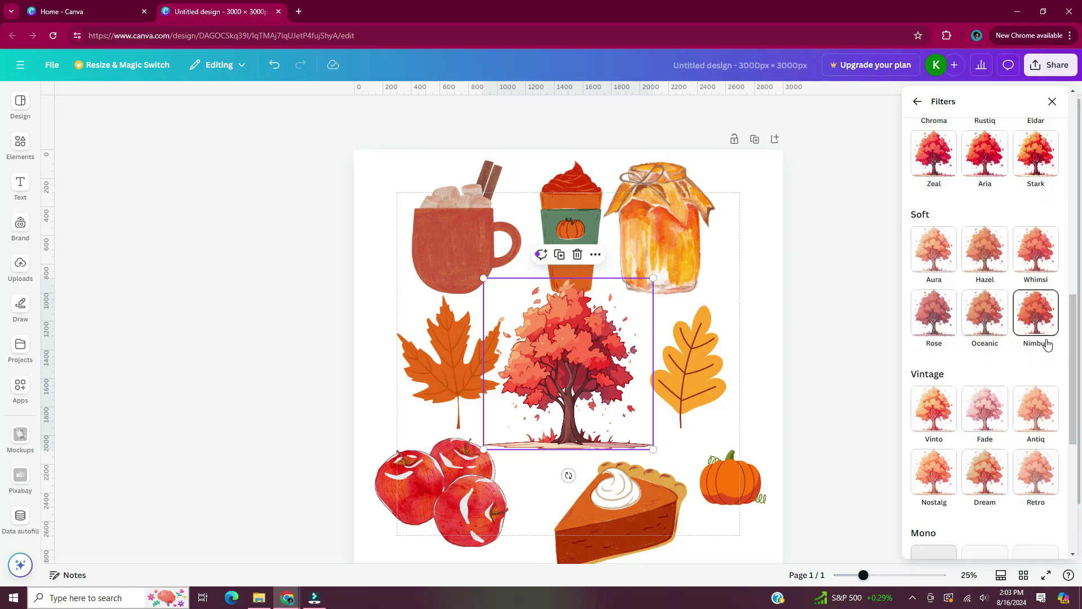
scroll(1048, 344, "down", 3)
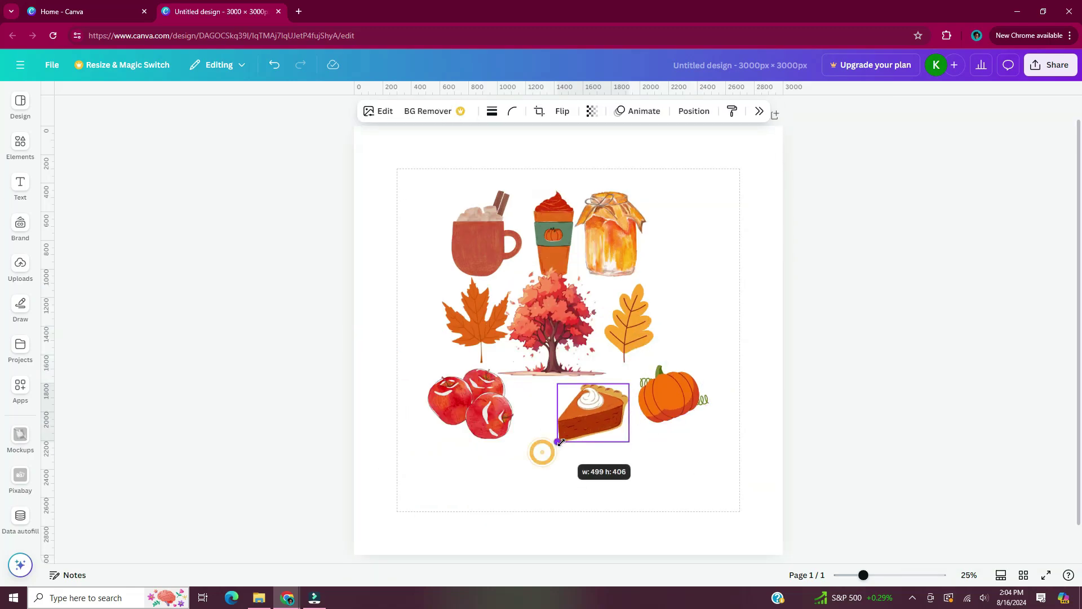
Step: Shrink the pie slice slightly and tilt the yellow oak leaf clockwise
left_click_drag(561, 443, 562, 438)
left_click(630, 323)
left_click_drag(628, 389, 602, 383)
left_click_drag(629, 323, 634, 300)
Step: Shrink and tilt the jar and lower it, and move the red tree to the design's upper right with a slight tilt
left_click(617, 212)
left_click_drag(562, 207, 587, 221)
left_click_drag(620, 242, 619, 274)
left_click_drag(562, 318, 701, 219)
left_click_drag(745, 167, 711, 216)
left_click_drag(671, 301, 662, 298)
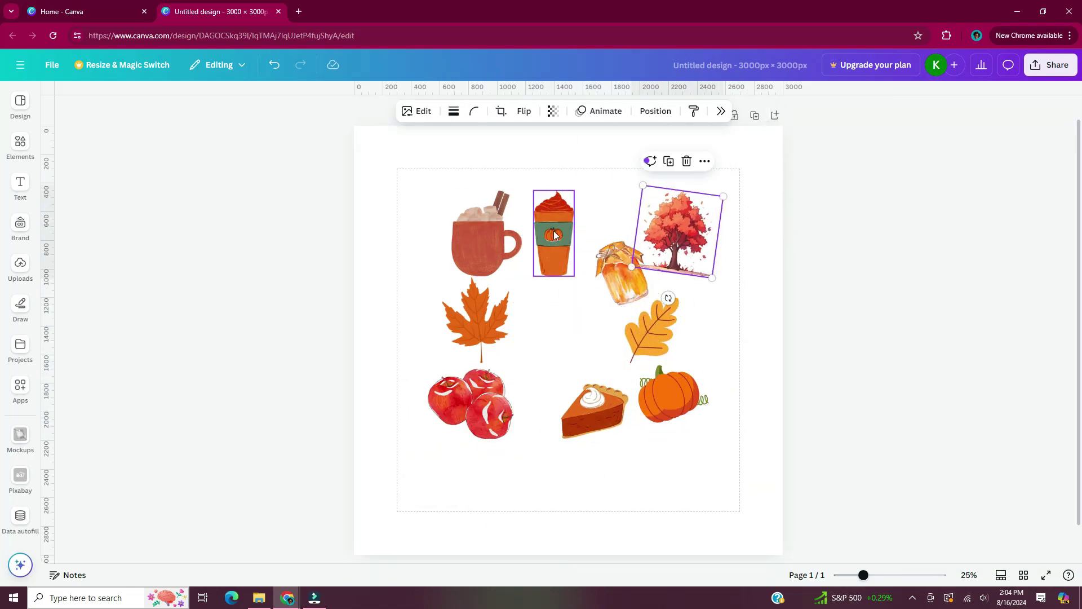
Step: Tilt the to-go cup and move it to the middle of the graphics, and rotate the maple leaf about -32° beside it
left_click(554, 237)
mouse_move(534, 275)
left_mouse_down()
mouse_move(580, 268)
mouse_move(531, 282)
left_mouse_up()
scroll(573, 273, "up", 1)
scroll(573, 273, "up", 1)
left_click_drag(553, 214, 556, 385)
left_click_drag(437, 428, 489, 424)
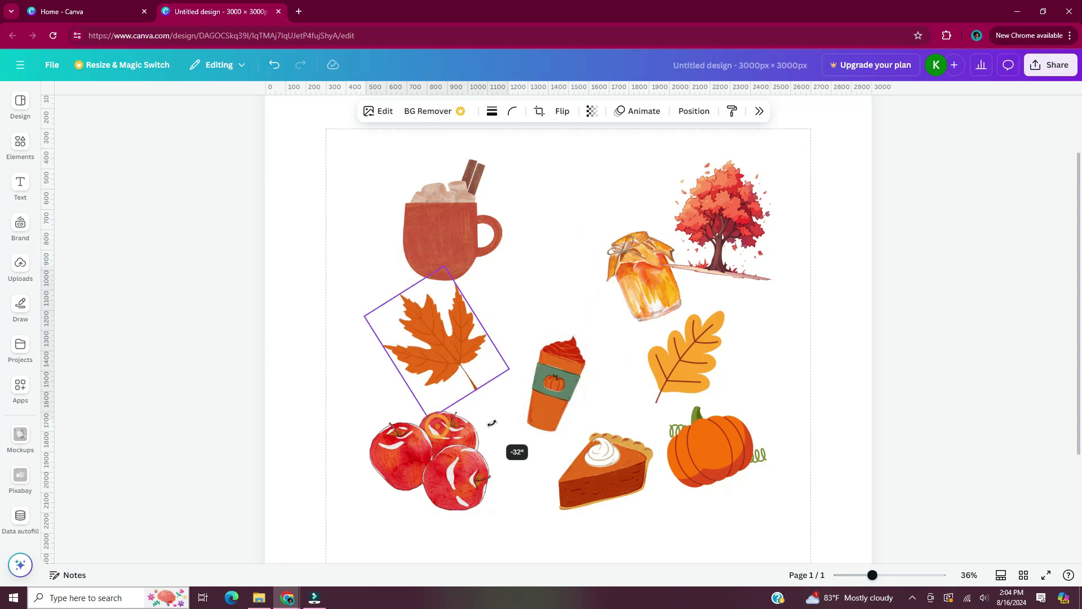
left_click_drag(445, 349, 468, 371)
Step: Shrink and rotate the apples and place them just above the to-go cup
left_click(431, 459)
left_click_drag(491, 511, 468, 493)
left_click_drag(418, 518, 463, 503)
left_click_drag(422, 451, 544, 293)
Step: Shrink and tilt the mug, place it above the maple leaf, and nudge the to-go cup slightly up and left
left_click(454, 231)
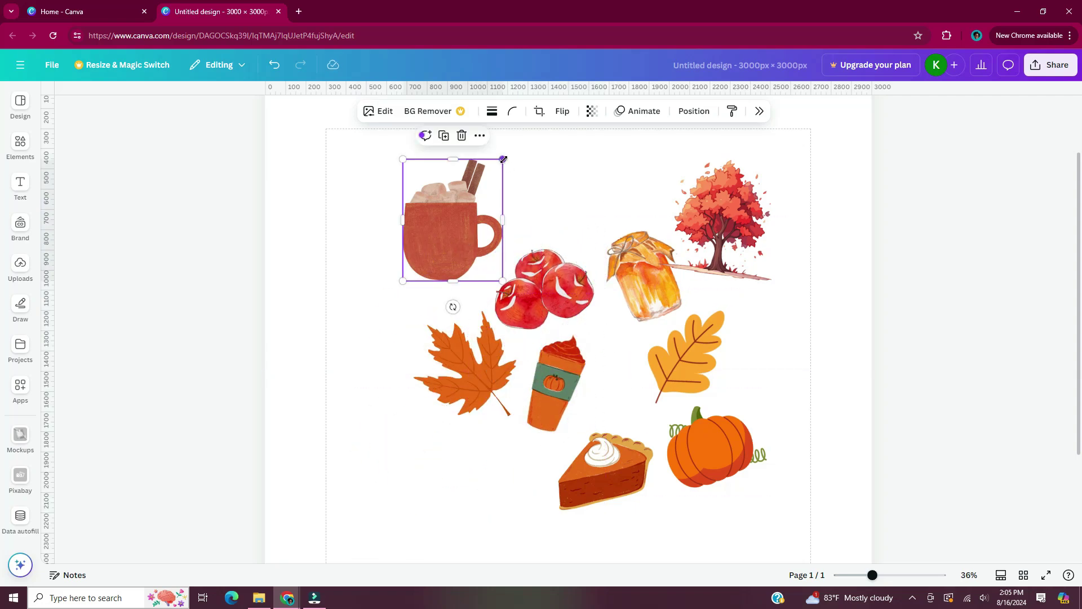
left_click_drag(502, 159, 466, 205)
left_click_drag(433, 308, 408, 302)
left_click_drag(428, 241, 454, 276)
left_click_drag(543, 382, 537, 377)
Step: Shrink and tilt the pie slice and place it to the right of the apples
left_click(606, 471)
left_click_drag(653, 510, 626, 489)
left_click_drag(592, 519, 607, 519)
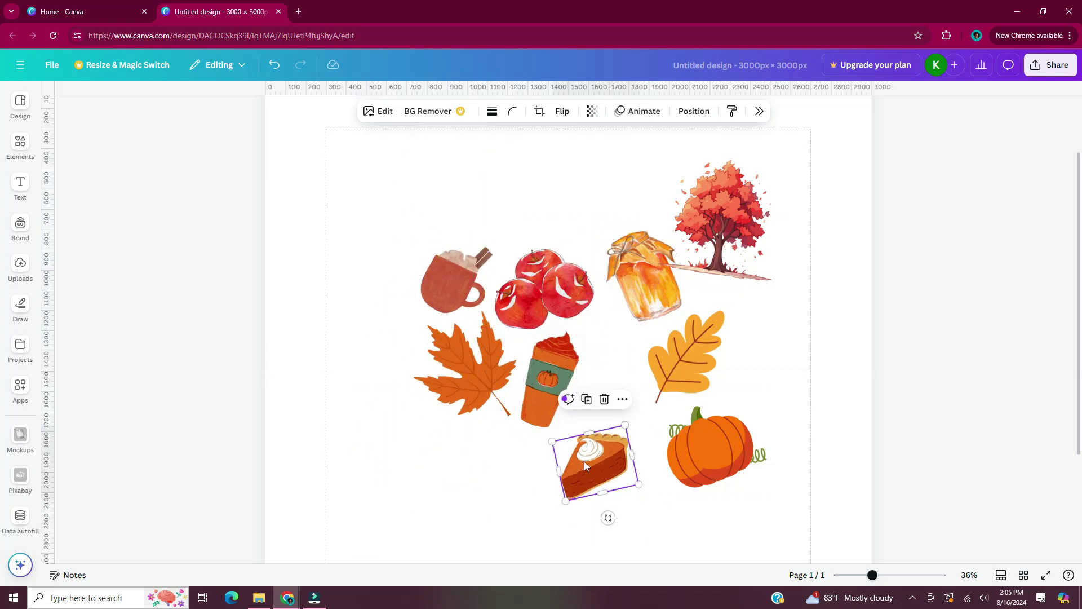
left_click_drag(584, 461, 619, 323)
Step: Move the jar below the maple leaf and the tilted pumpkin to the lower right of the to-go cup
left_click_drag(640, 276, 422, 456)
left_click_drag(716, 463, 622, 442)
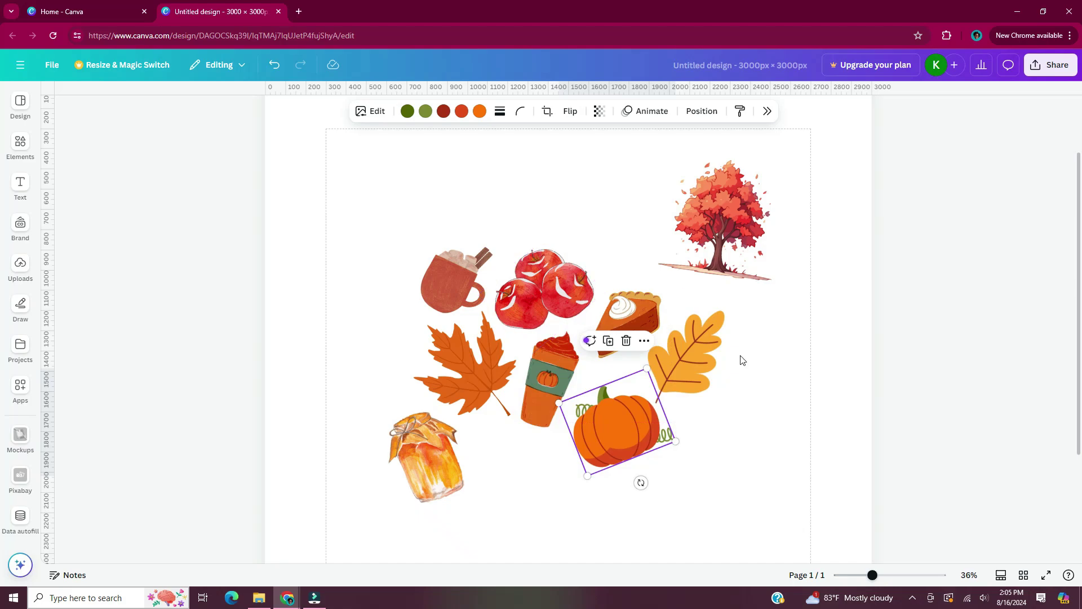
Step: Remove the red tree graphic from the design
left_click(723, 218)
left_click_drag(771, 280, 761, 266)
left_click_drag(722, 217, 661, 240)
key("Delete")
Step: Rotate the jar further onto its side and place it below the maple leaf and to-go cup
left_click(445, 458)
left_click_drag(452, 522, 485, 496)
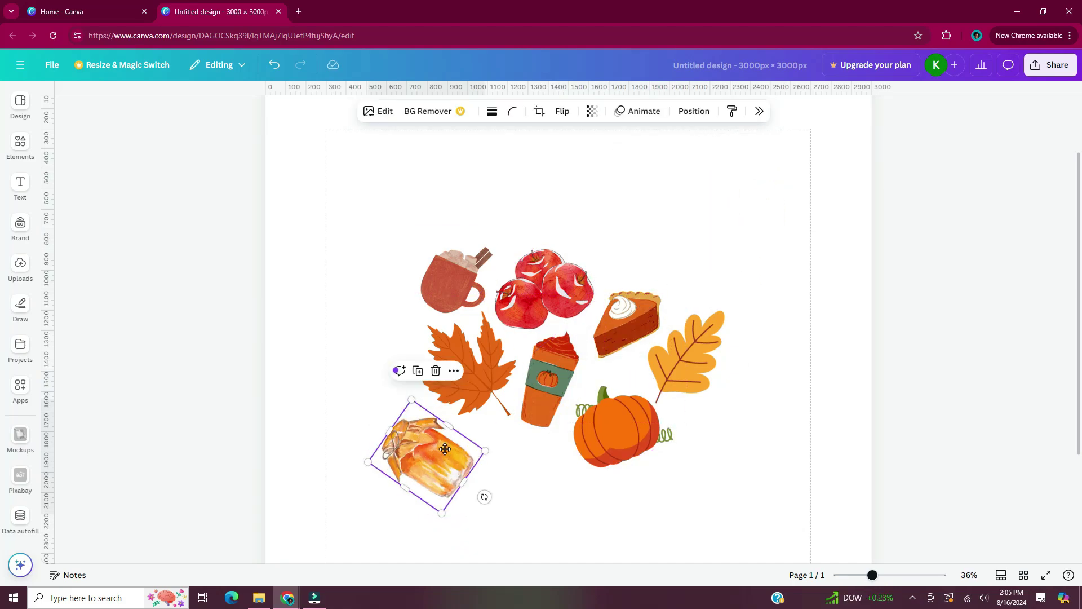
left_click_drag(437, 459, 516, 467)
Step: Rotate the yellow oak leaf so its stem points up to the right, and nudge it and the pumpkin into place
left_click(684, 355)
left_click_drag(649, 429, 750, 305)
left_click_drag(683, 353, 681, 360)
left_click_drag(620, 429, 615, 433)
left_click(741, 299)
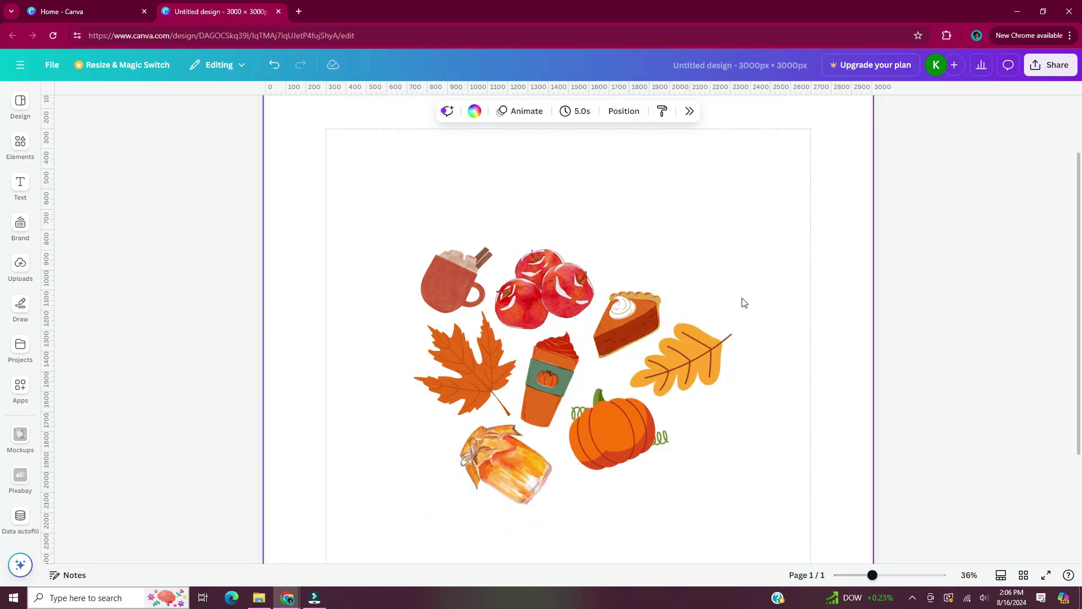
Step: Duplicate the yellow oak leaf and place the copy, smaller and with its stem pointing left, above the apples and pie slice
left_click(691, 373)
key("ctrl+d")
left_click_drag(692, 372, 640, 235)
left_click_drag(700, 174, 520, 197)
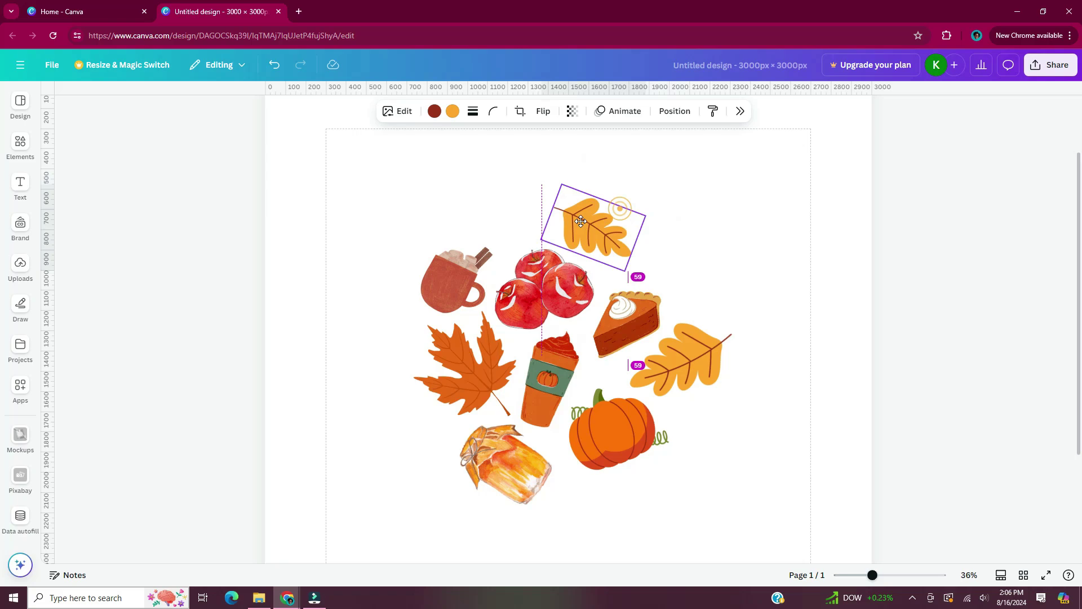
Step: Recolor the yellow part of the copied oak leaf to bright red
left_click(452, 111)
left_click(920, 208)
left_click(921, 184)
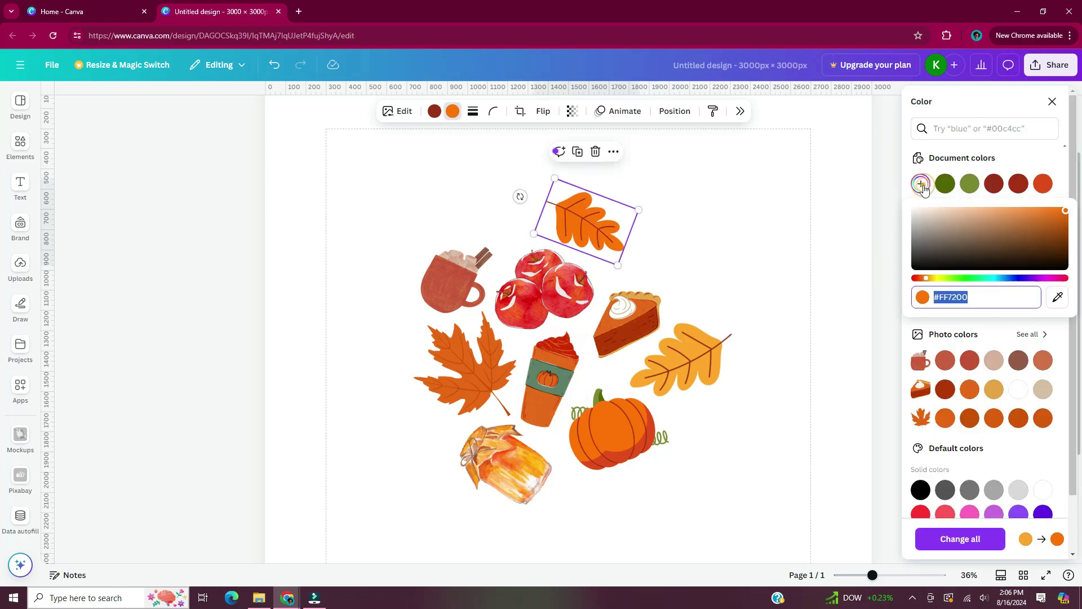
left_click_drag(923, 278, 919, 277)
left_click(695, 251)
Step: Duplicate the red oak leaf and place the copy to the left of the jar, rotated with its stem up
left_click(563, 212)
key("ctrl+d")
left_click_drag(564, 212, 374, 405)
left_click_drag(329, 393, 362, 351)
left_click_drag(397, 417, 411, 433)
Step: Duplicate the pumpkin, straighten the copy and place it above the mug and apples
left_click(621, 429)
left_click_drag(670, 445, 673, 446)
left_click_drag(640, 488, 612, 493)
left_click_drag(623, 446, 498, 218)
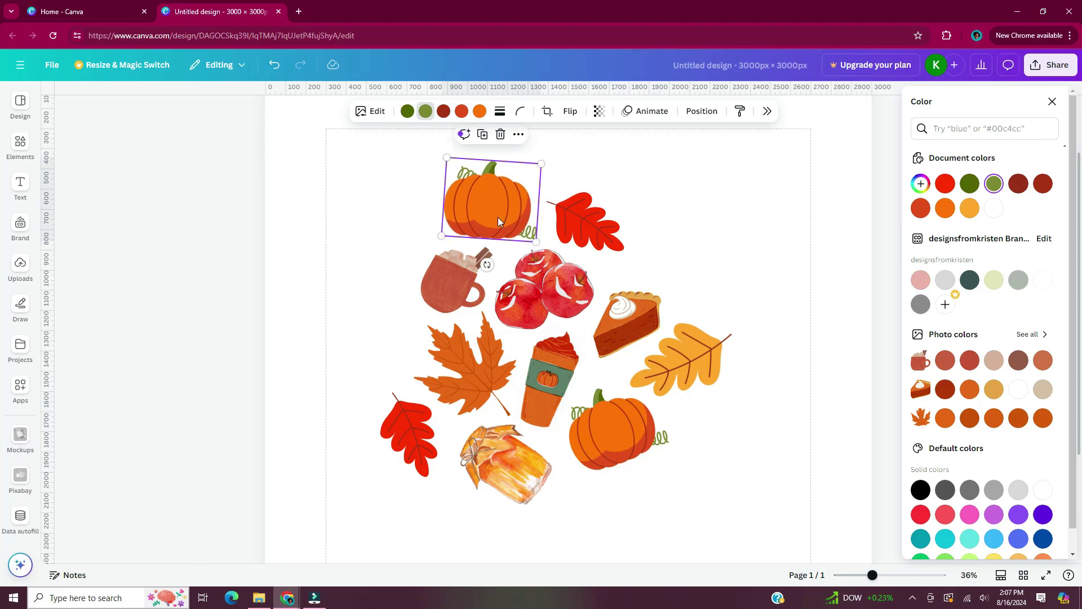
Step: Recolor the orange body of the upper pumpkin to the darker orange #DD6402
left_click(480, 111)
left_click(945, 208)
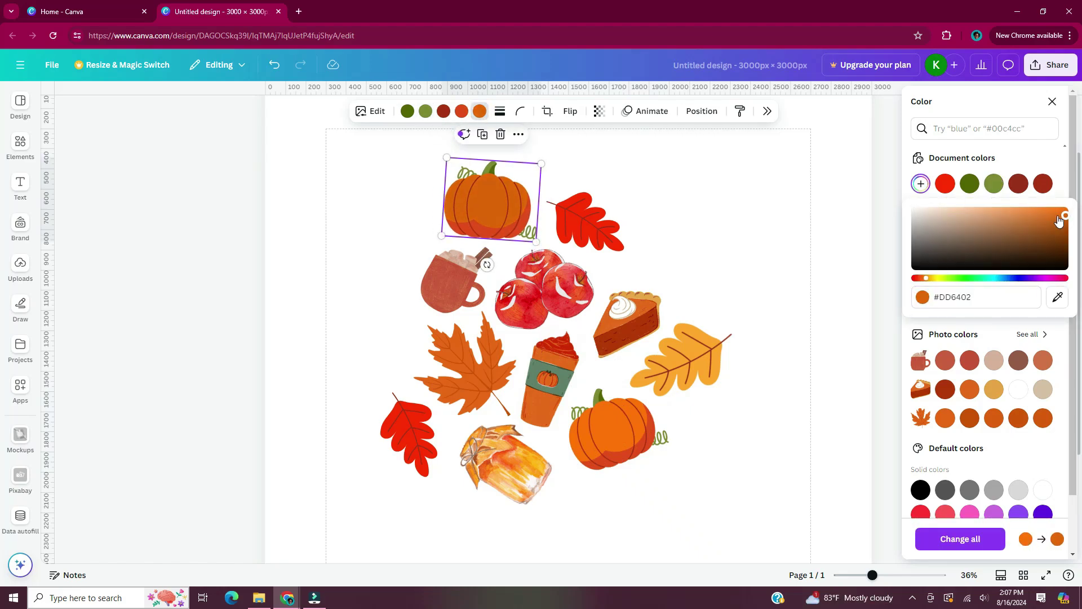
left_click(751, 234)
Step: Duplicate the dark orange pumpkin and place a smaller, tilted copy to the left of the maple leaf
left_click(491, 212)
key("ctrl+d")
left_click_drag(495, 273, 522, 265)
left_click_drag(502, 204, 395, 339)
left_click_drag(427, 285, 407, 318)
Step: Duplicate the apples and place a smaller, rotated copy to the right of the pie slice
left_click(513, 191)
left_click(561, 291)
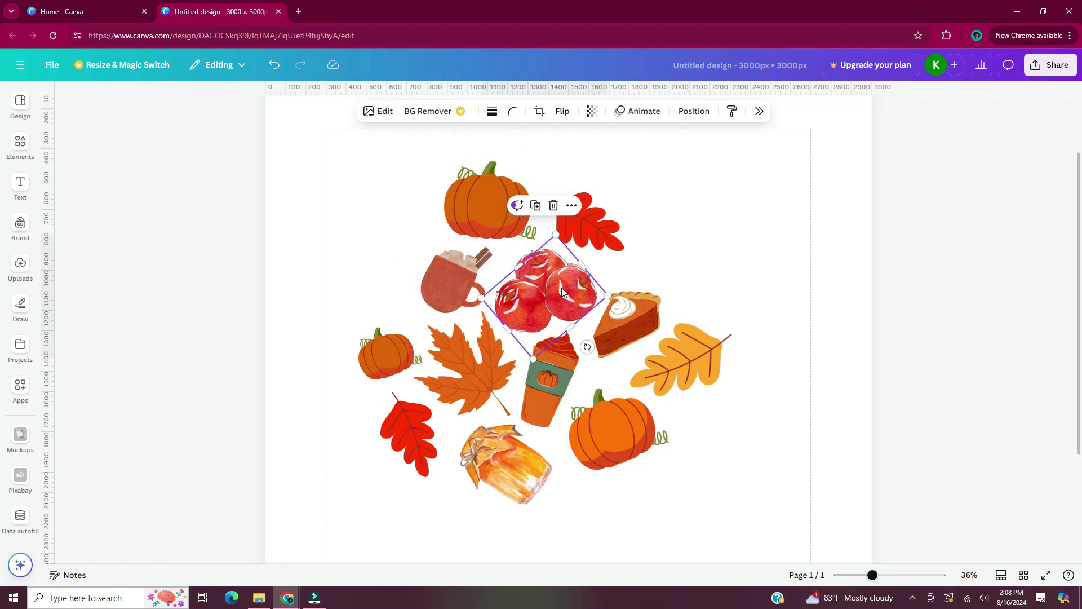
left_click_drag(561, 288, 558, 285)
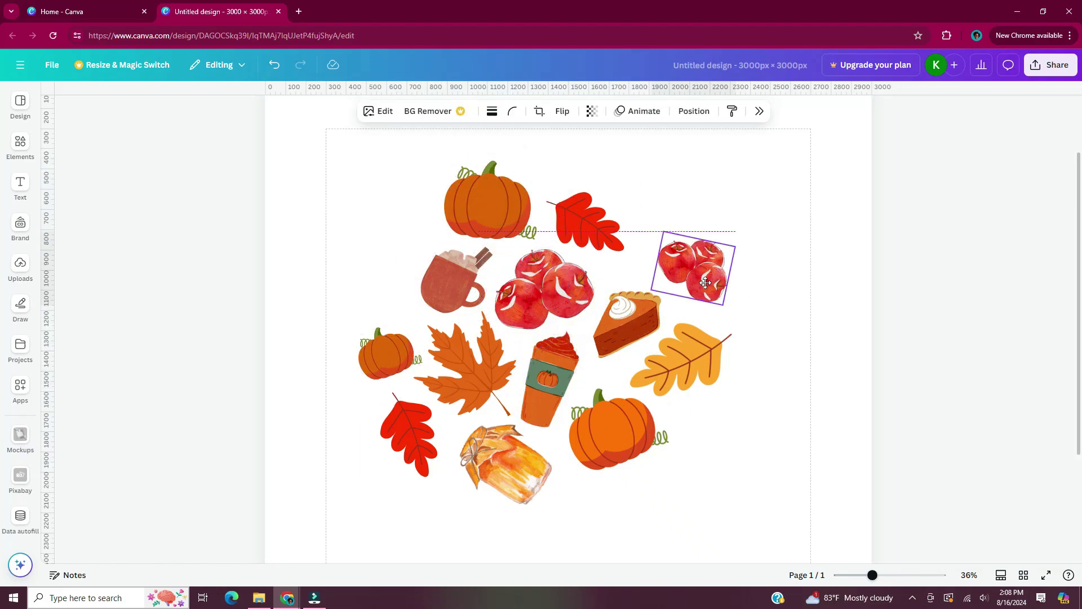
left_click_drag(695, 268, 699, 296)
Step: Nudge the yellow oak leaf, the lower pumpkin and the lower red leaf inward to tighten the spacing
left_click_drag(681, 359, 675, 363)
left_click_drag(612, 437, 606, 435)
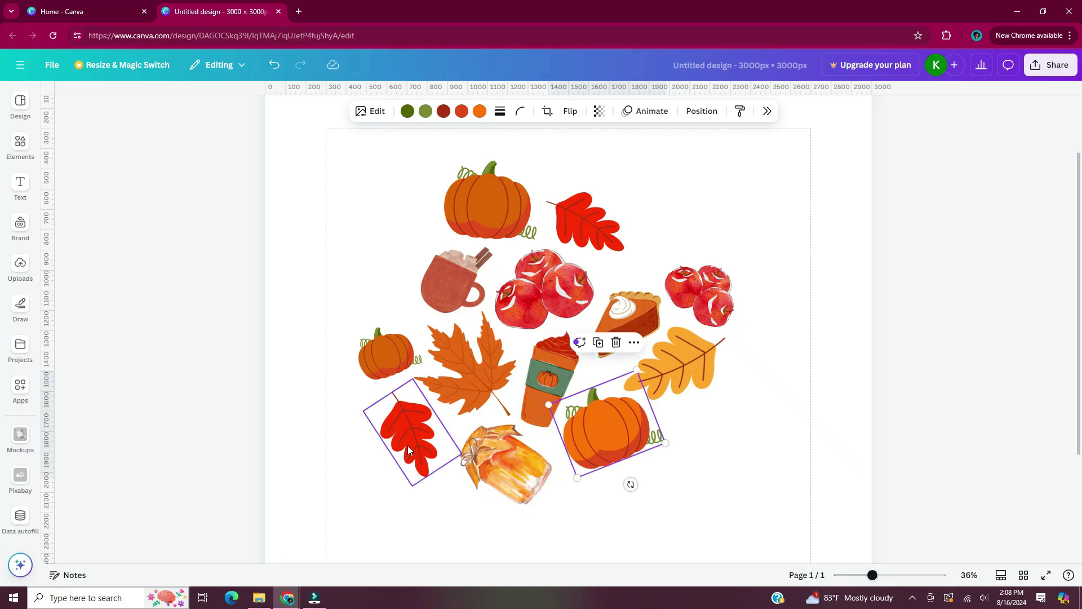
left_click_drag(407, 445, 412, 446)
Step: Duplicate the mug and place a smaller copy, tilted the other way, to the right of the lower pumpkin
left_click(445, 281)
key("ctrl+d")
left_click_drag(444, 279, 695, 453)
left_click_drag(689, 516, 727, 519)
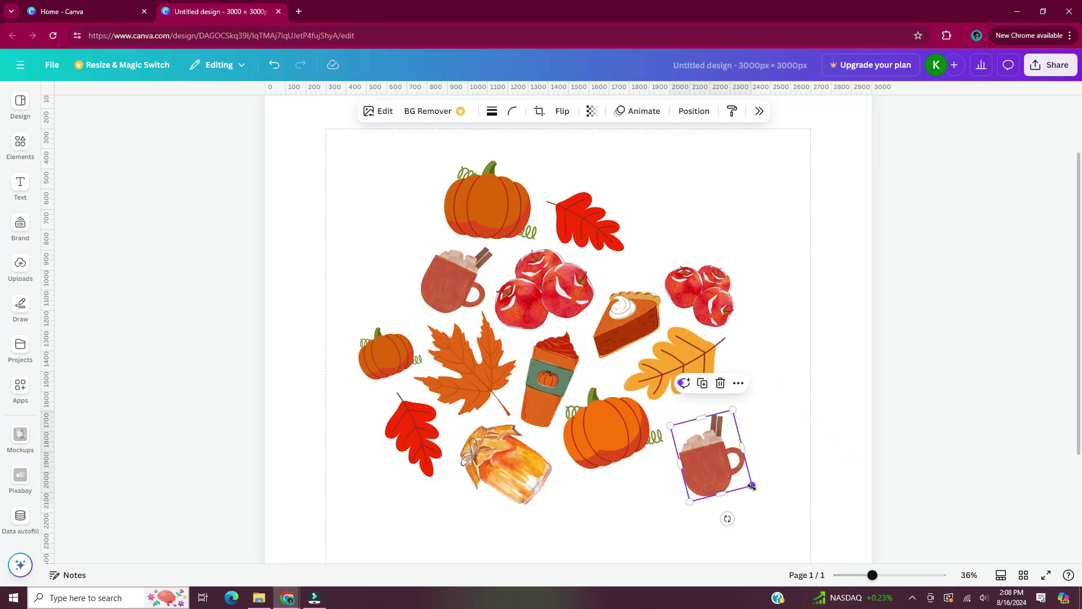
Step: Duplicate the maple leaf and place the copy beside the upper red leaf
left_click(472, 374)
key("ctrl+d")
left_click_drag(472, 375, 649, 217)
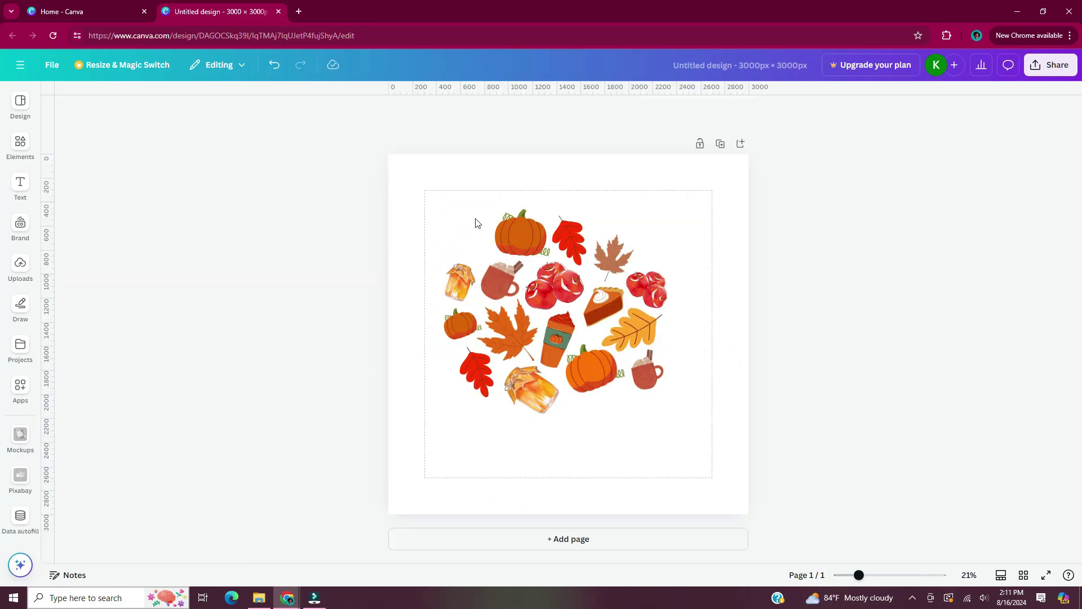
Step: Select all the graphics, enlarge and center them on the page, and group them
left_click_drag(434, 200, 716, 462)
left_click_drag(601, 354, 592, 355)
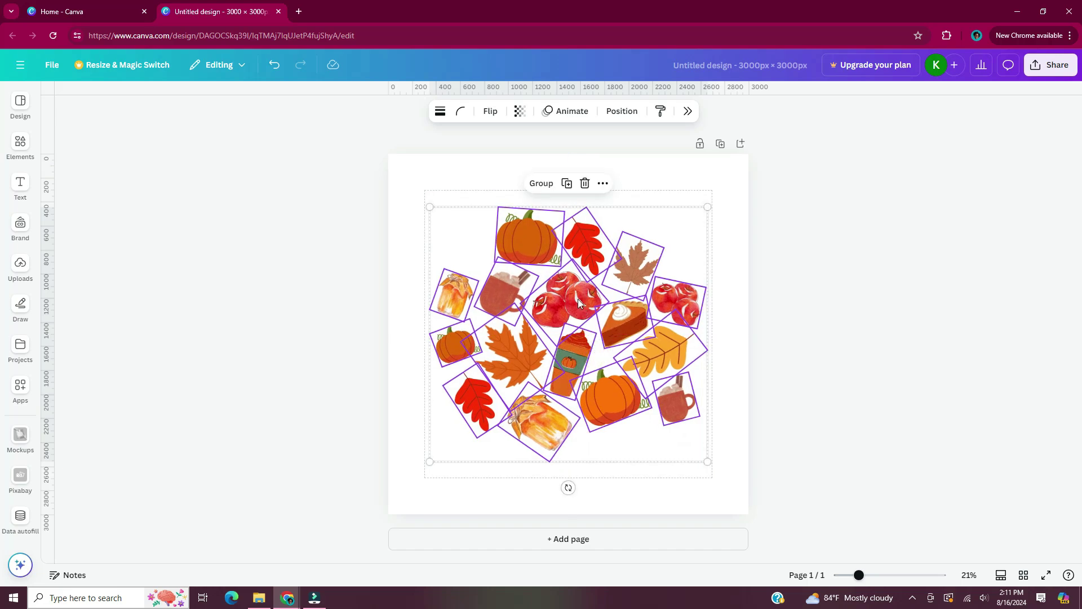
left_click(543, 185)
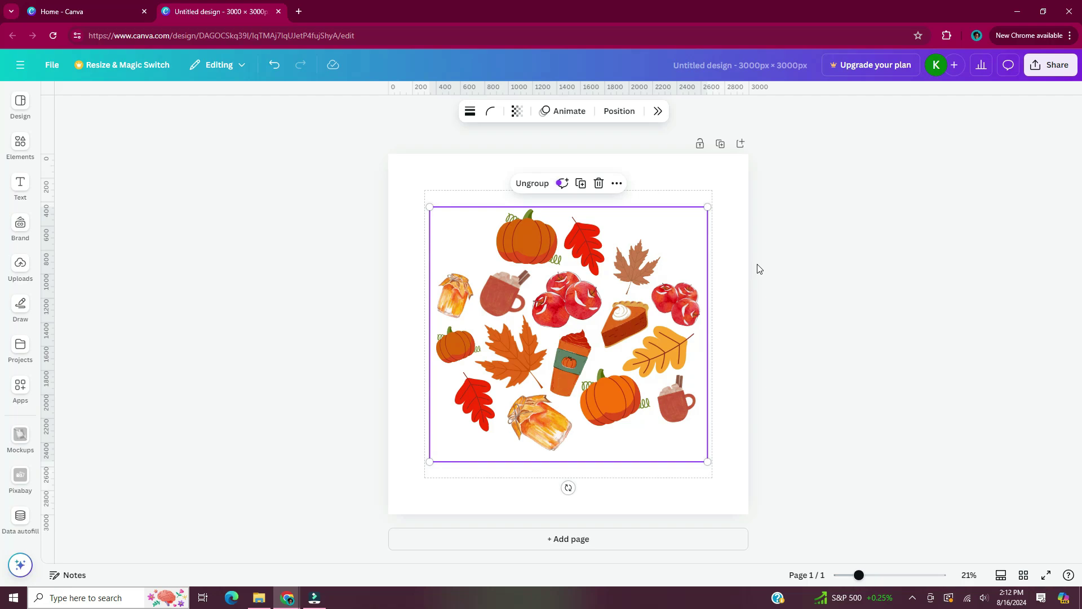
Step: Try placing a duplicate of the group centered on the page's upper-left corner
key("ctrl+d")
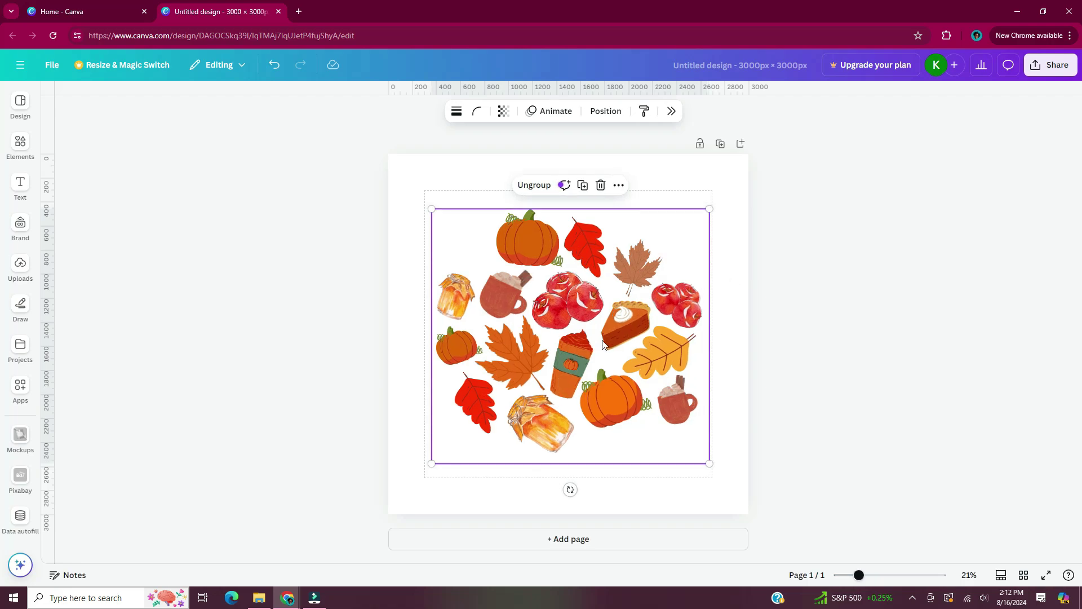
left_click_drag(592, 365, 410, 178)
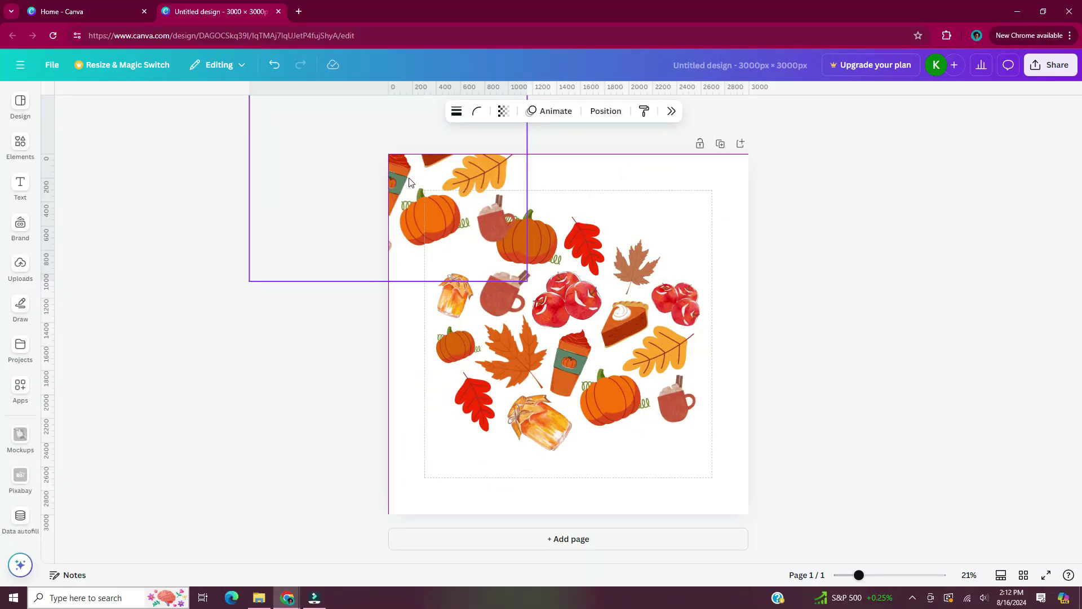
left_click(409, 182)
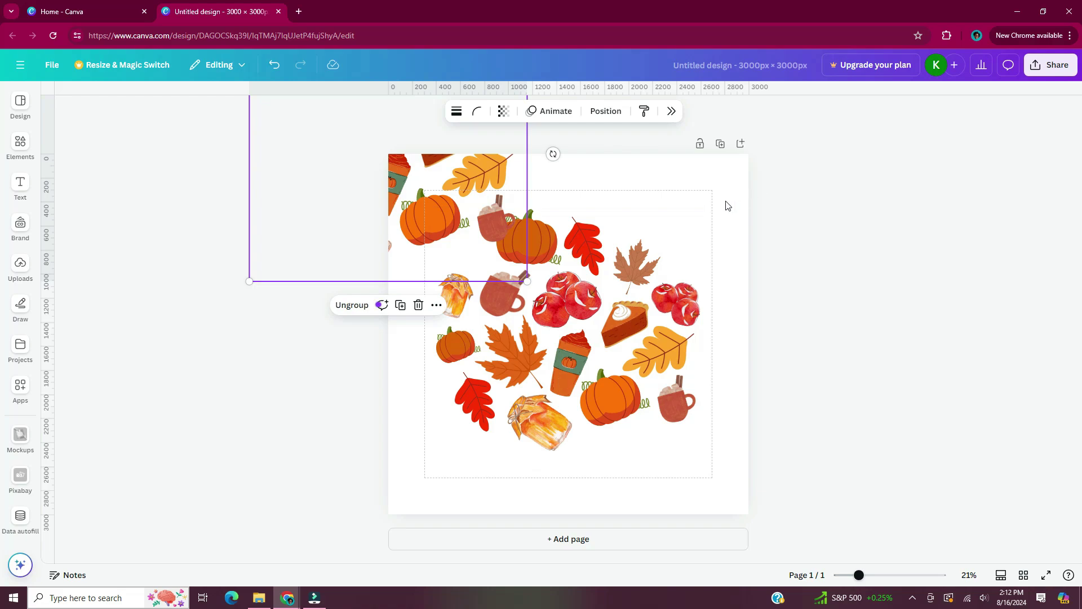
key("ctrl+z")
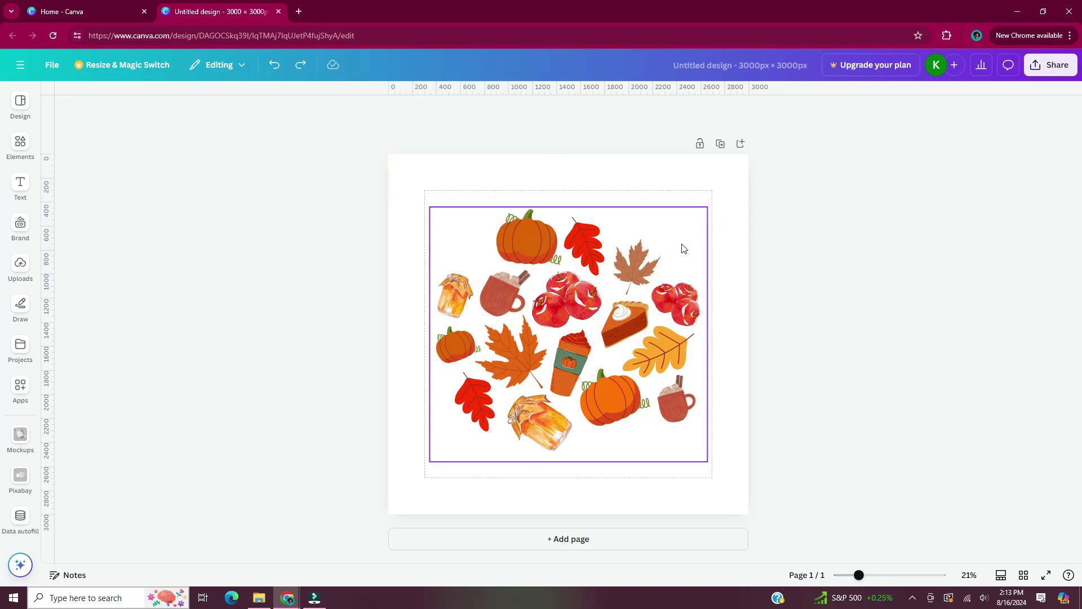
Step: Shrink the group slightly and center it on the page again
left_click(685, 239)
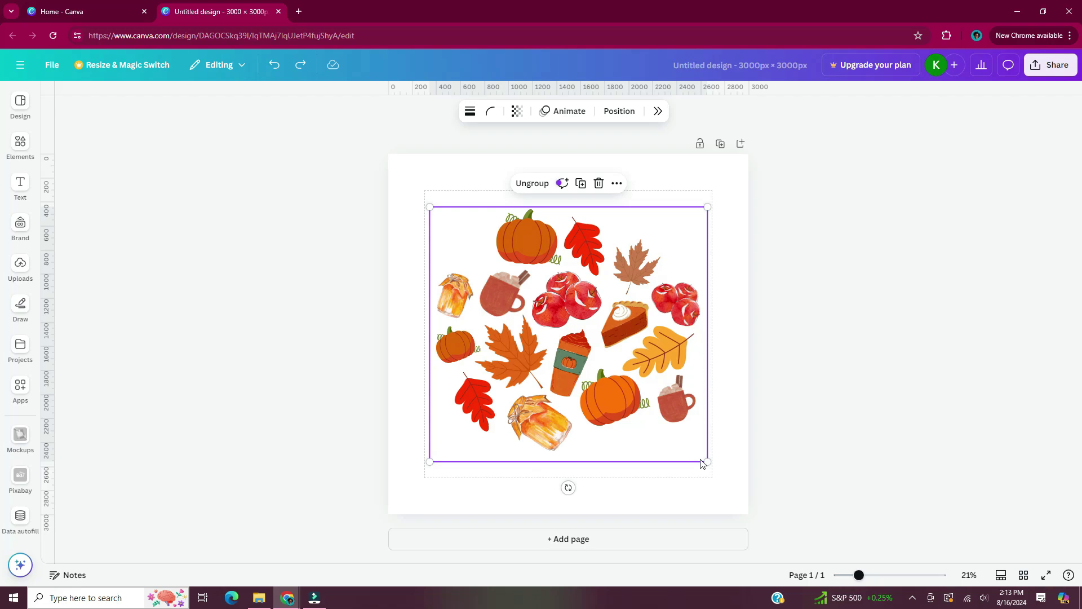
left_click_drag(707, 461, 691, 445)
left_click_drag(562, 312, 571, 319)
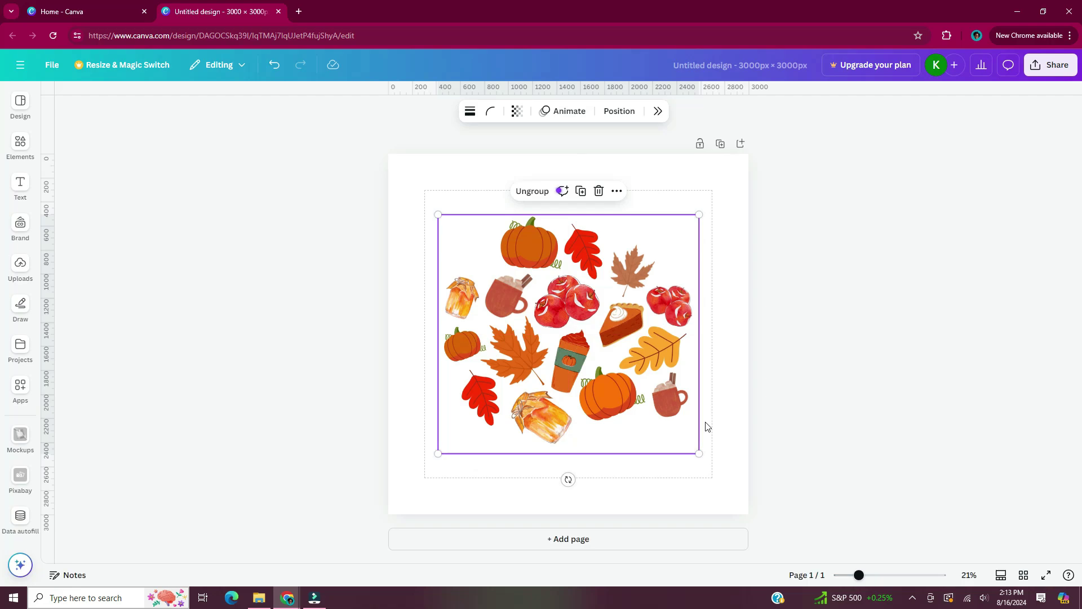
Step: Duplicate the group and place the copy centered on the page's upper-left corner
key("ctrl+d")
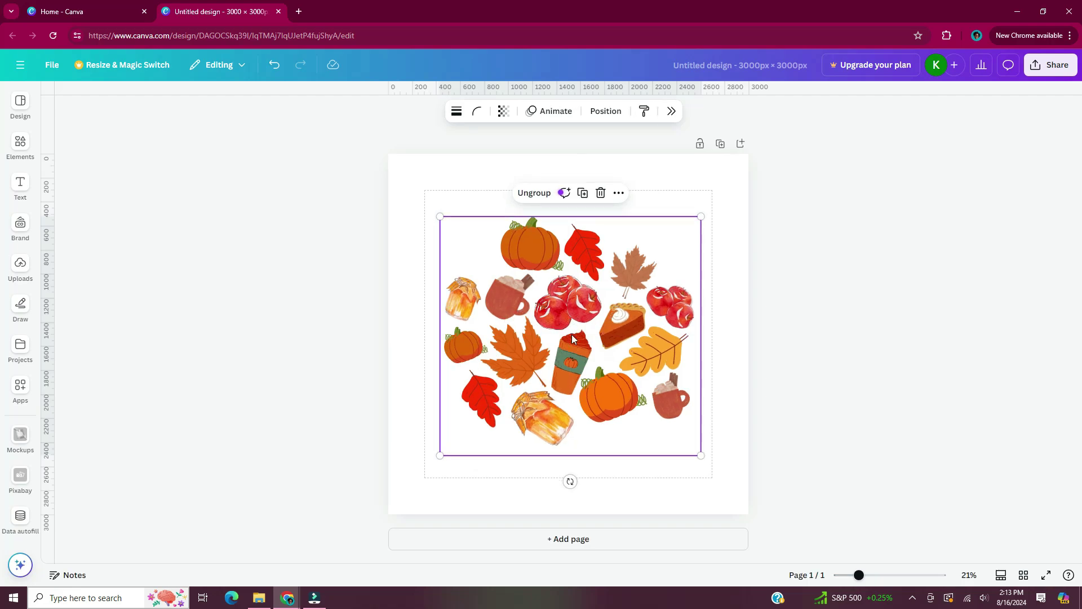
left_click_drag(573, 370, 393, 197)
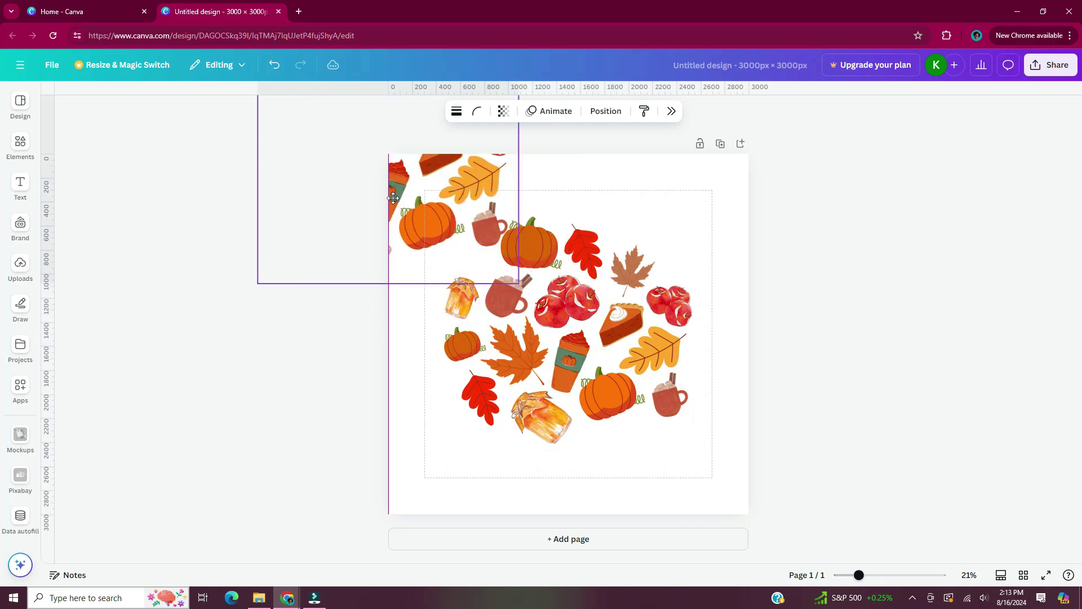
left_click_drag(390, 192, 389, 187)
Step: Duplicate the central group and place the copy centered on the page's upper-right corner
left_click(660, 235)
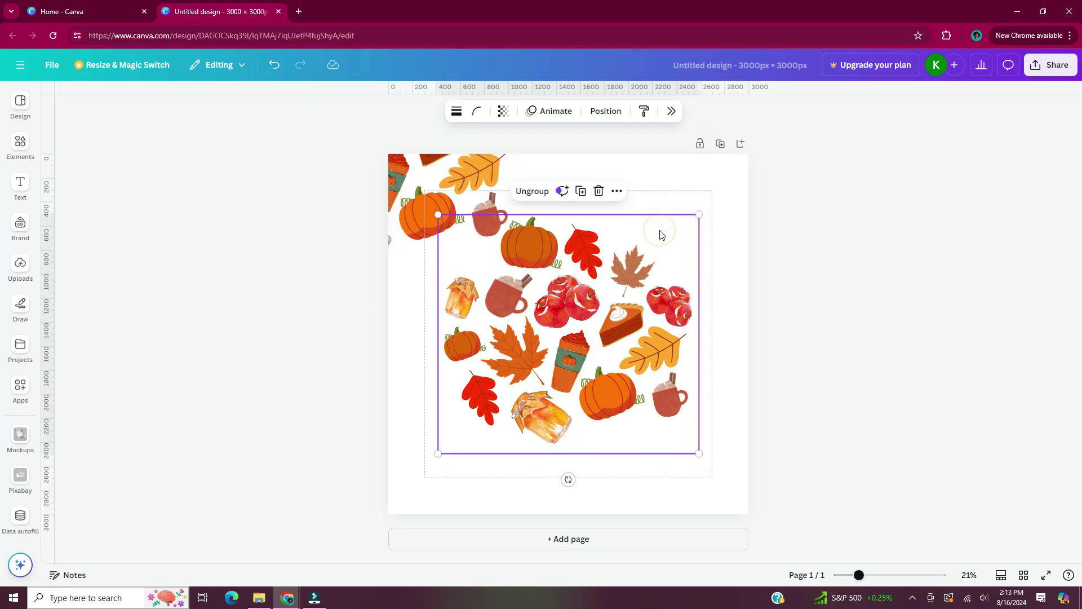
left_click_drag(660, 234, 663, 237)
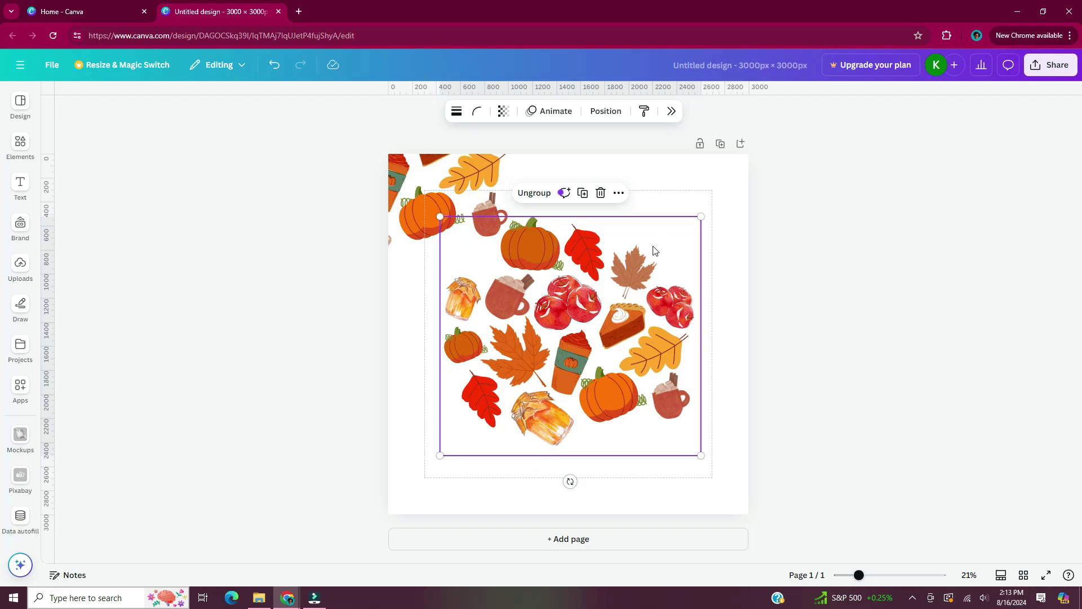
left_click_drag(529, 362, 707, 179)
Step: Duplicate the central group and place the copy centered on the page's lower-right corner
left_click(653, 447)
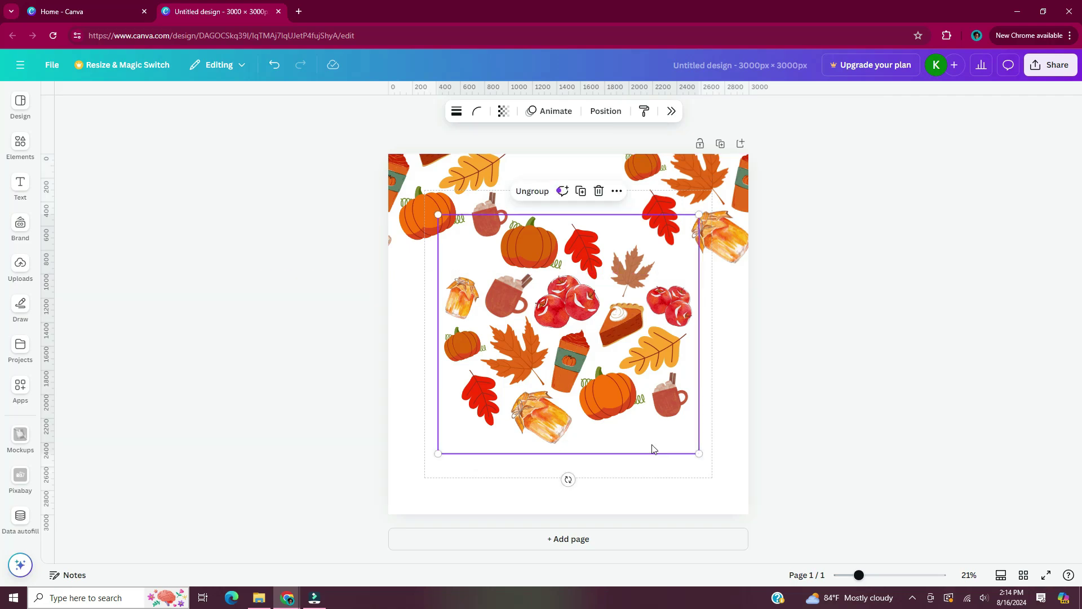
key("ctrl+d")
left_click_drag(578, 290, 756, 471)
Step: Duplicate the central group and place the copy centered on the page's lower-left corner
left_click(502, 363)
left_click_drag(502, 364, 321, 542)
left_click(800, 329)
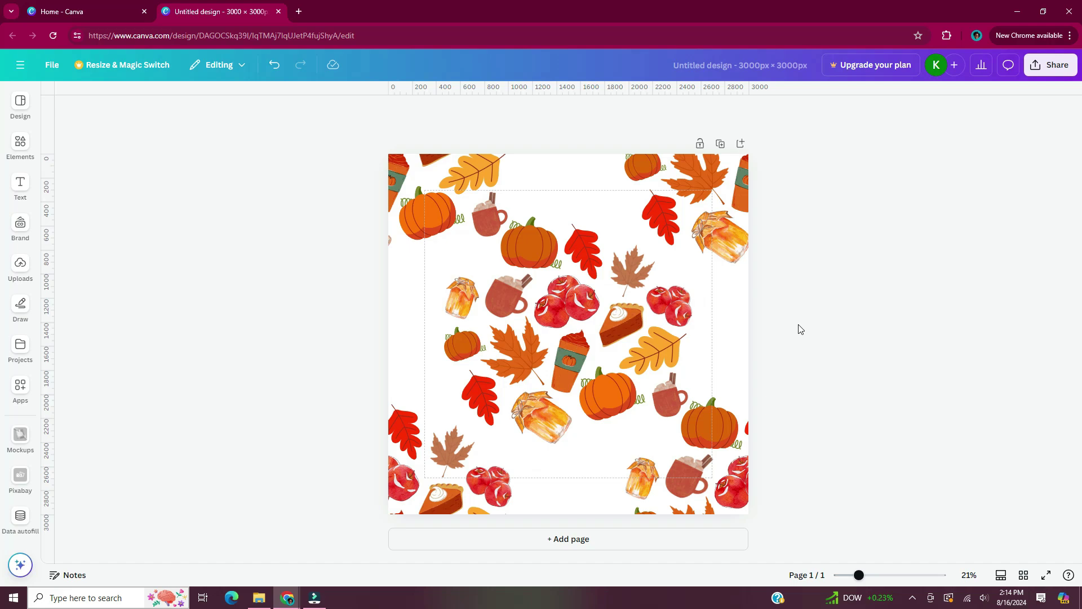
Step: Duplicate the page and show all Magic Recommendations for the fall graphics
left_click(721, 144)
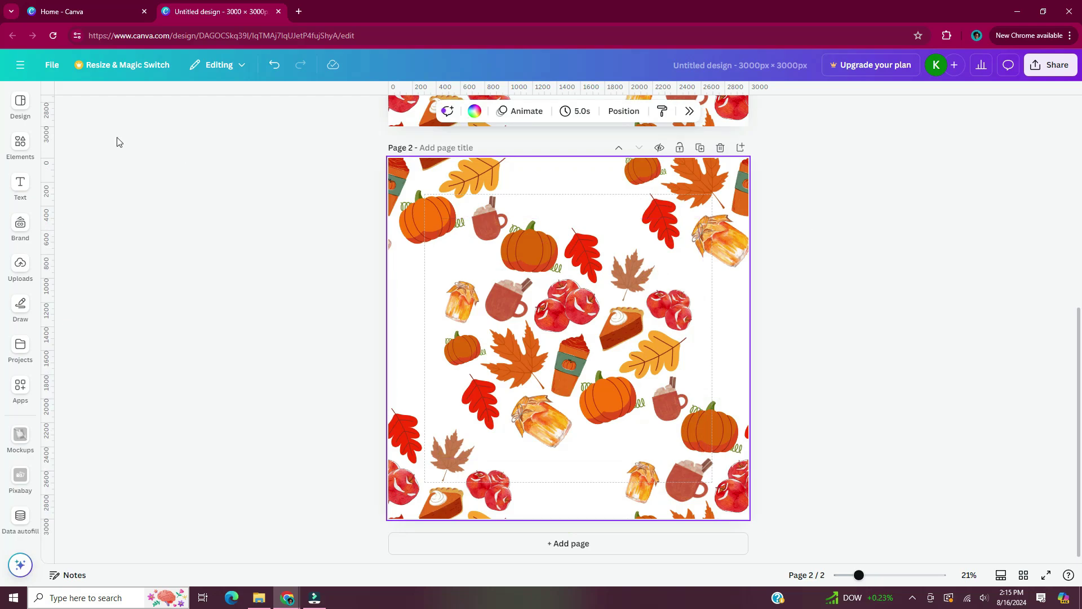
left_click(32, 144)
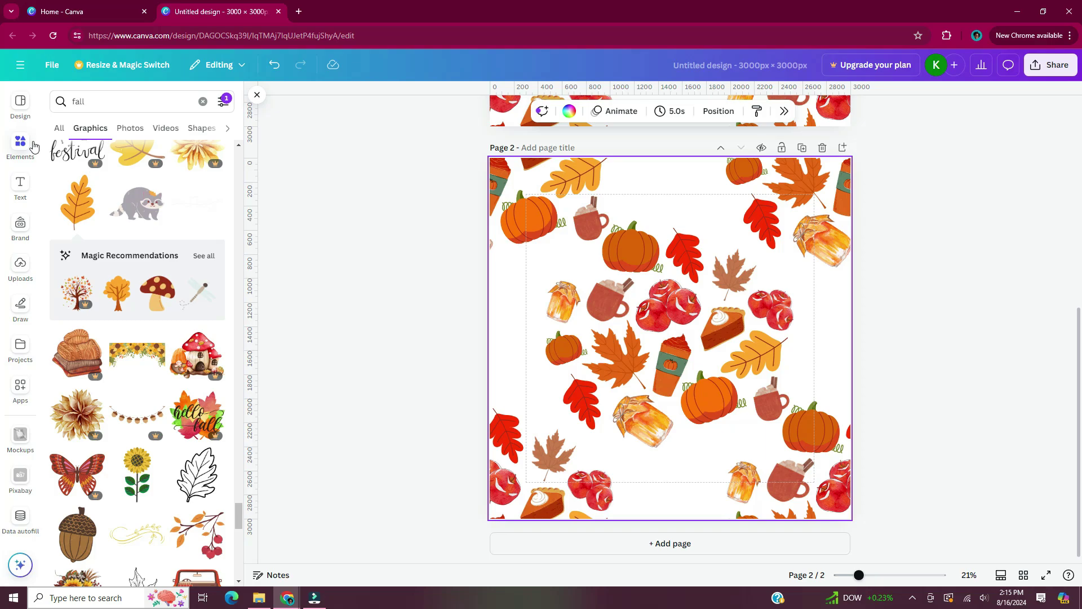
left_click(204, 255)
Step: Add the acorn and log graphics to page 2, tilted in the gap below the upper-left pumpkin
scroll(214, 371, "down", 10)
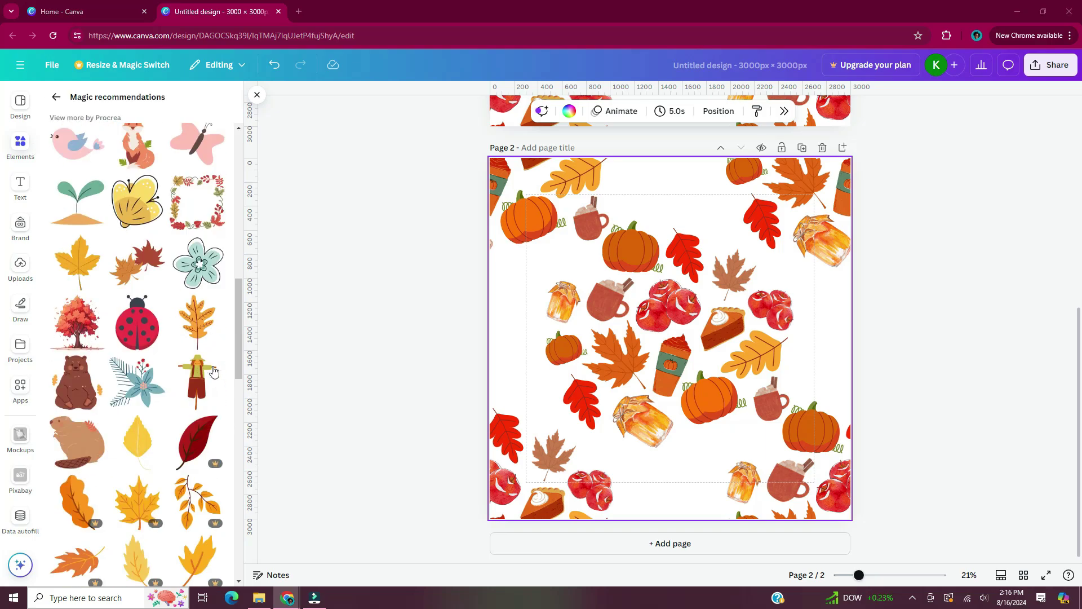
scroll(213, 370, "up", 15)
left_click(137, 277)
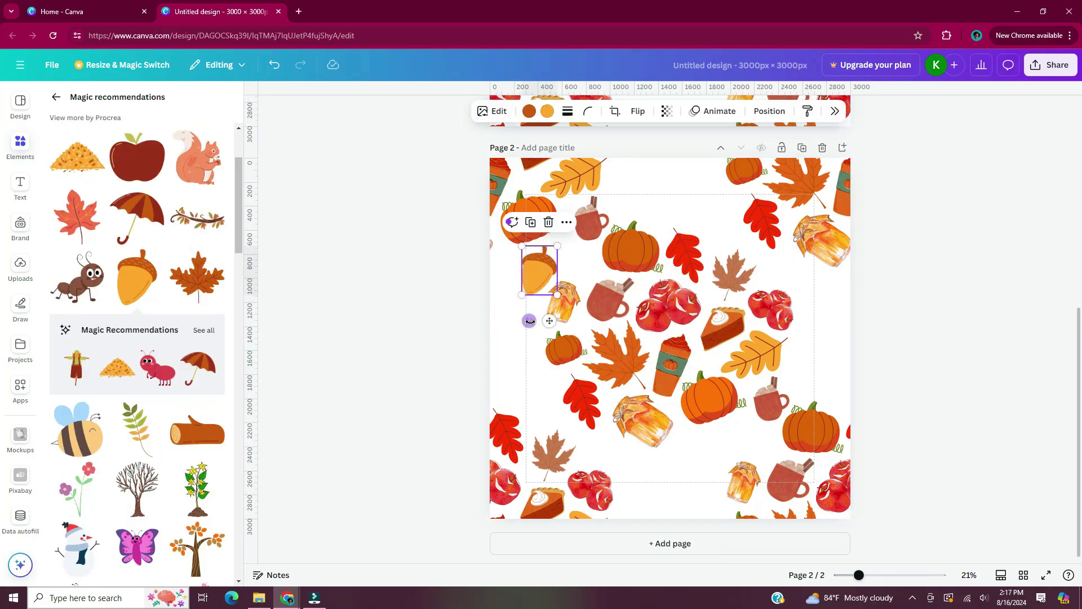
left_click(197, 433)
scroll(158, 398, "down", 10)
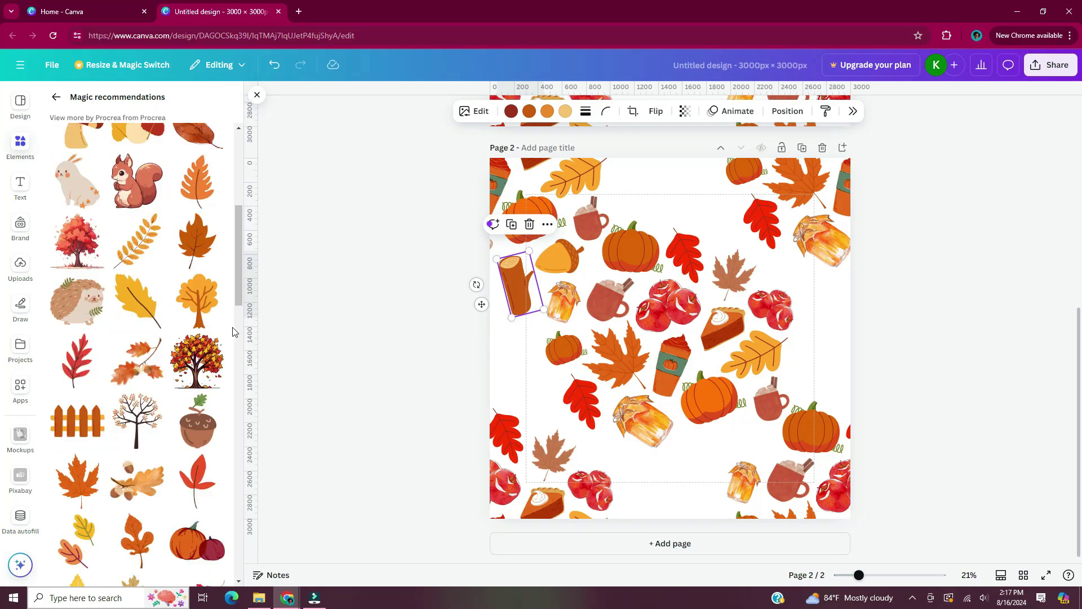
Step: Add the red-orange oak leaf graphic to page 2, resized and tilted in the gap below the left log
left_click(137, 321)
scroll(643, 377, "up", 3)
left_click_drag(635, 379, 603, 428)
left_click_drag(574, 549, 635, 515)
left_click_drag(573, 481, 454, 330)
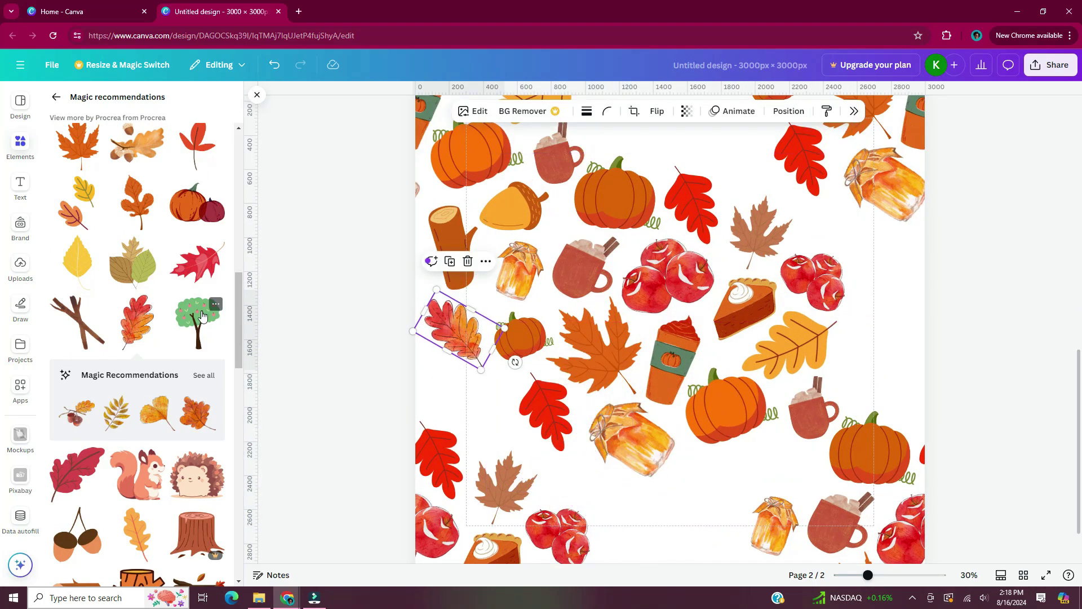
Step: Add the orange-and-purple pumpkin pair below the lower honey jar and a rotated copy below the upper-right honey jar
left_click(198, 204)
left_click_drag(655, 334, 545, 412)
left_click_drag(489, 449, 868, 294)
key("ctrl+d")
left_click_drag(871, 340, 837, 231)
Step: Place a rotated copy of the red-orange leaf above the lower-right pumpkin and an upside-down log copy below the upper-right honey jar
left_click(454, 331)
left_click_drag(454, 331, 873, 372)
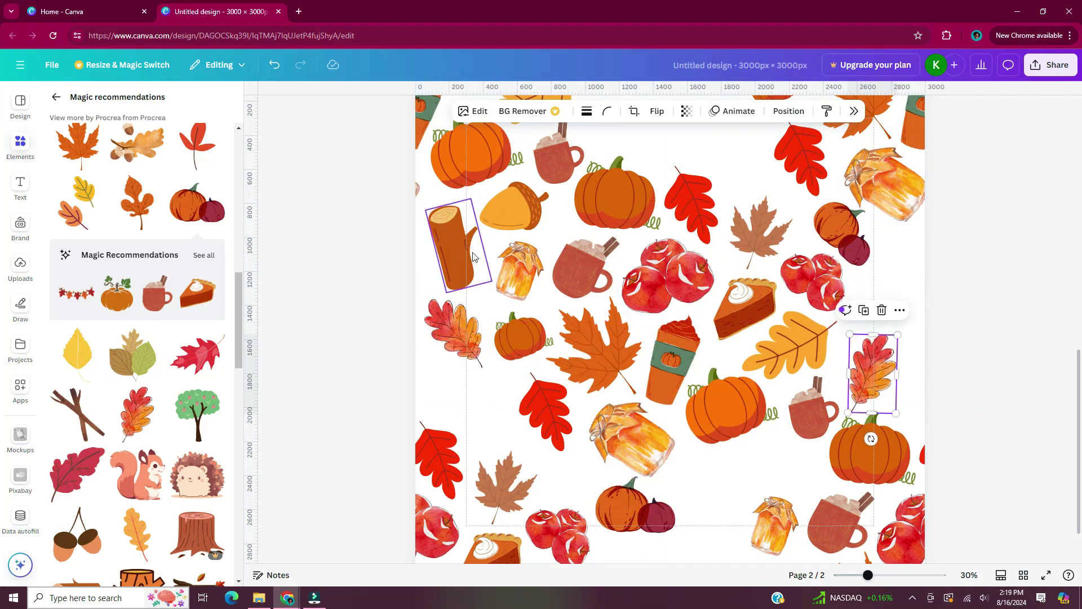
left_click_drag(451, 248, 873, 287)
left_click_drag(831, 285, 915, 295)
left_click_drag(844, 326, 852, 316)
left_click_drag(877, 281, 894, 266)
scroll(141, 338, "down", 10)
left_click(244, 334)
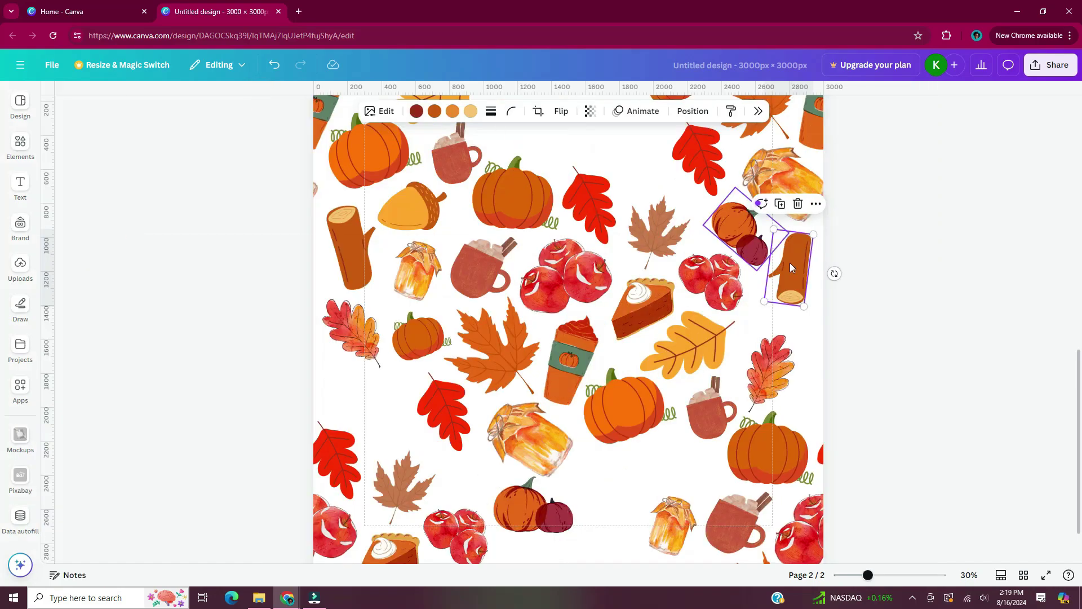
Step: Duplicate the acorn, stand it upright beside the upper-left mug and recolor its cap dark red
scroll(419, 264, "up", 1)
left_click(414, 262)
key("ctrl+d")
left_click_drag(366, 282, 428, 316)
left_click_drag(419, 264, 502, 175)
left_click(434, 111)
left_click(994, 184)
Step: Place a tilted copy of the dark-capped acorn in the gap below the large lower honey jar
scroll(496, 239, "up", 1)
scroll(499, 240, "down", 3)
left_click_drag(499, 239, 592, 420)
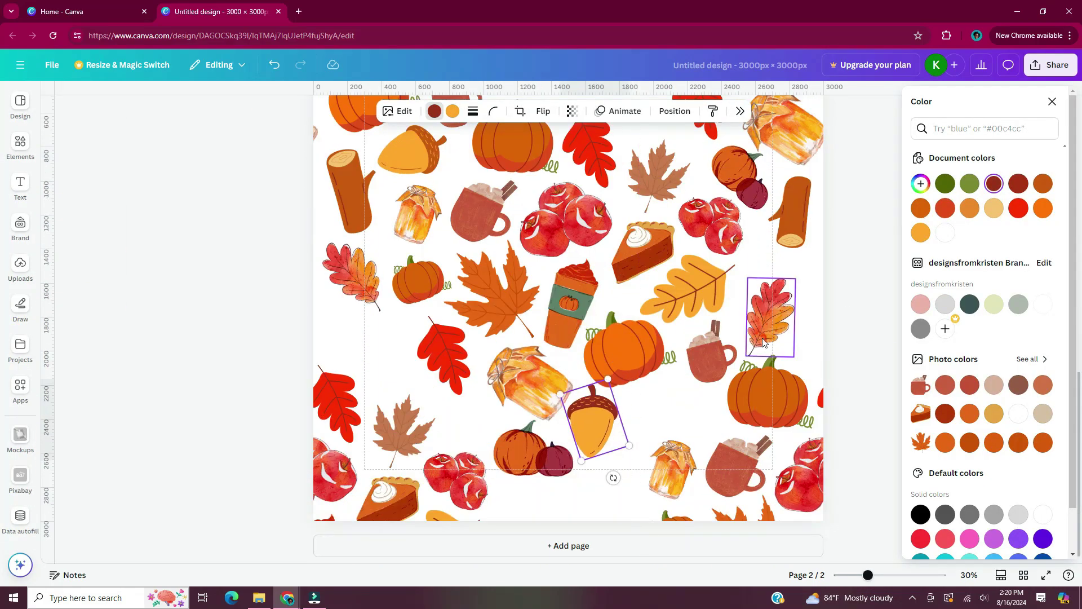
Step: Copy the red-orange leaf, flip it horizontally and tilt it in the gap beside the lower-right pumpkin
left_click(771, 315)
left_click(563, 111)
left_click(571, 141)
left_click_drag(770, 315, 677, 411)
left_click_drag(674, 468, 719, 467)
Step: Place a horizontally flipped copy of the pumpkin pair in the gap beside the upper-right red leaf
left_click_drag(550, 454, 609, 216)
scroll(587, 282, "up", 3)
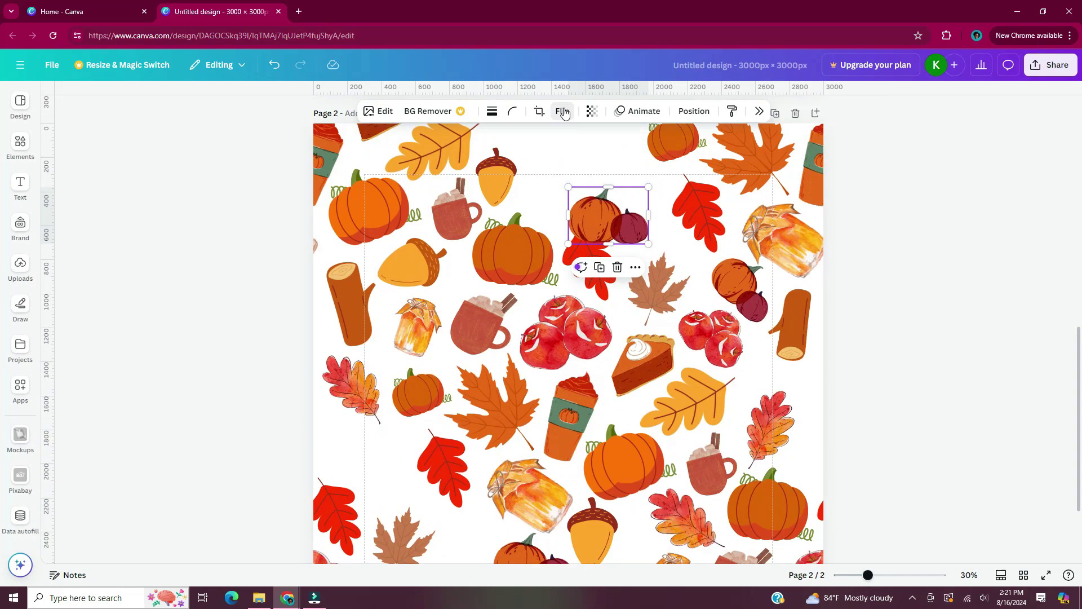
left_click(563, 111)
left_click(571, 141)
left_click_drag(570, 294, 558, 287)
left_click_drag(589, 243, 626, 272)
Step: Place an apple cluster above the brown maple leaf and lay a latte cup sideways in the gap along the page's bottom edge
scroll(485, 232, "down", 2)
left_click(826, 333)
left_click_drag(712, 373, 539, 406)
left_click(20, 148)
left_click(206, 100)
left_click(210, 160)
left_click(197, 269)
left_click(77, 270)
left_click_drag(661, 398, 611, 338)
left_click_drag(670, 339, 688, 497)
scroll(688, 485, "up", 3)
left_click_drag(629, 457, 622, 457)
Step: Duplicate the right log and place a smaller copy between the lower acorn and the small honey jar
left_click(934, 175)
key("ctrl+d")
left_click_drag(939, 180, 748, 445)
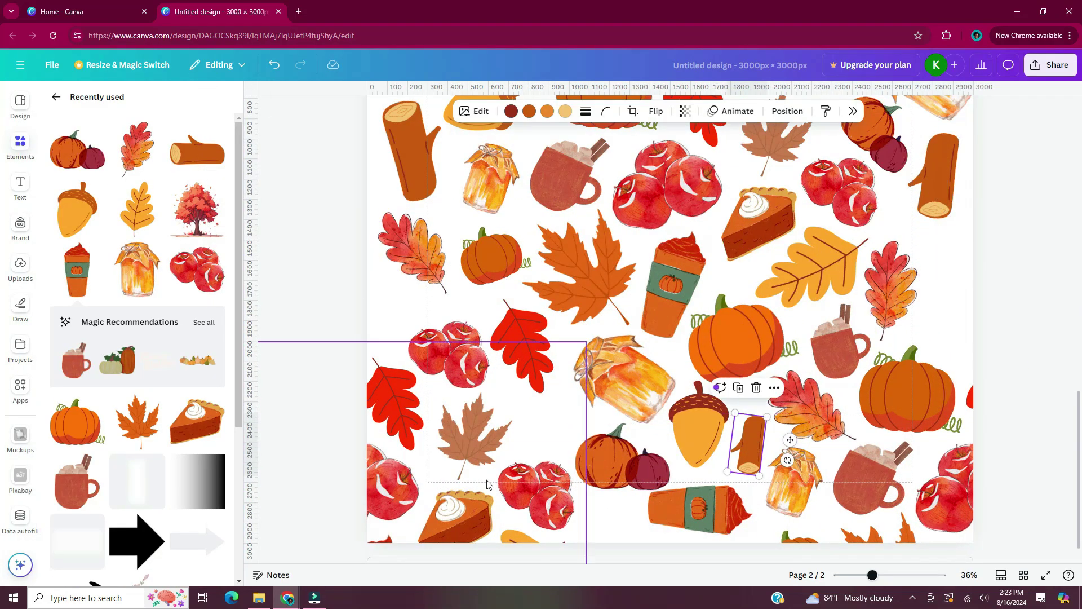
Step: Add a small pie slice below the left red-orange leaf and a rotated copy at the page's right edge
left_click_drag(197, 422, 550, 407)
left_click_drag(592, 374, 571, 390)
left_click_drag(539, 416, 939, 310)
key("ctrl+d")
left_click_drag(939, 352, 897, 333)
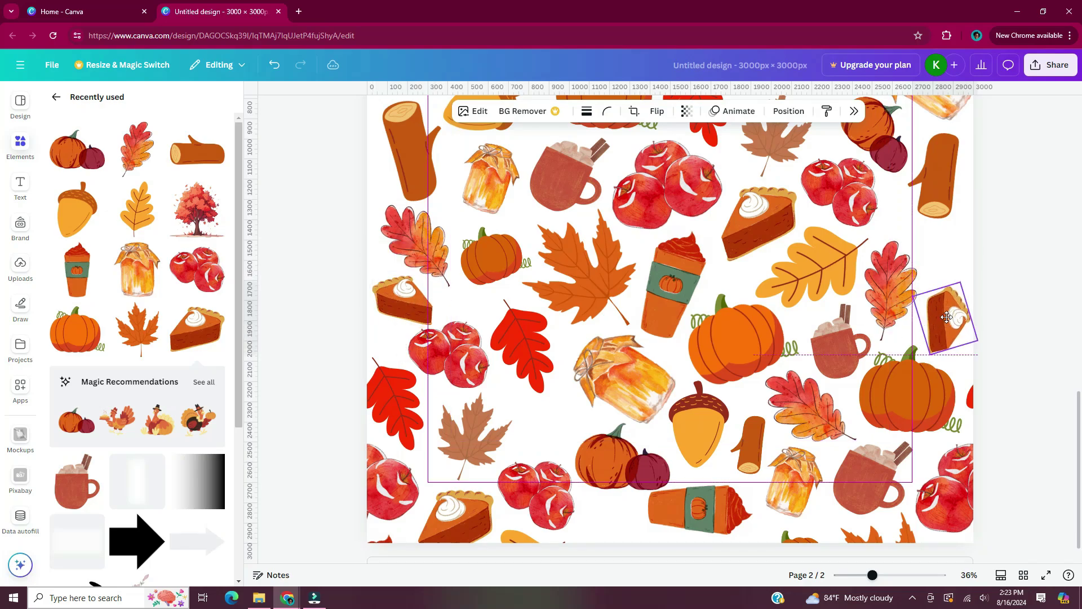
Step: Place small acorn copies below the right log, beside the lower brown maple leaf and beside the sideways latte cup
scroll(929, 270, "down", 3)
left_click(929, 271)
left_click_drag(516, 286, 514, 281)
left_click_drag(518, 341, 518, 340)
left_click_drag(619, 194, 599, 451)
key("ctrl+d")
left_click(688, 499)
left_click(832, 343)
left_click(622, 198)
left_click_drag(606, 495, 639, 470)
Step: Copy the small apple cluster into the gap beside the top acorn and rotate it
left_click(897, 282)
left_click_drag(540, 407, 658, 198)
left_click_drag(650, 240, 620, 198)
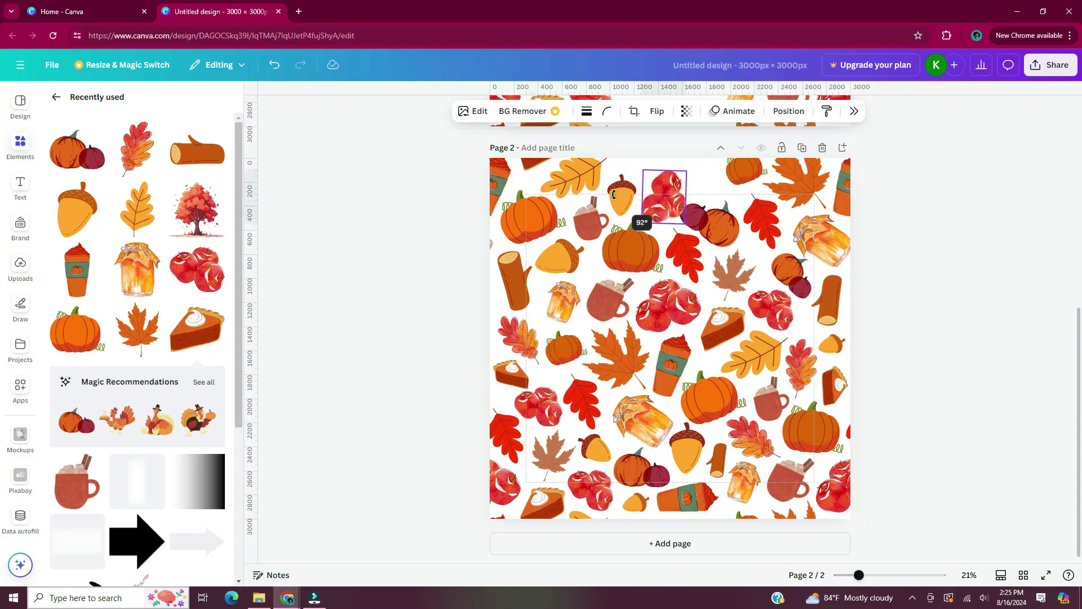
Step: Adjust the flipped pumpkin pair near the top and slightly enlarge the log at the page's right edge
left_click(908, 258)
left_click_drag(724, 237, 728, 241)
left_click(829, 301)
left_click_drag(814, 325, 809, 331)
Step: Duplicate the right-edge pie slice and place it, rotated, between the top apple cluster and the small pumpkin
left_click(836, 385)
key("ctrl+d")
left_click_drag(840, 391, 707, 183)
left_click_drag(677, 186, 699, 222)
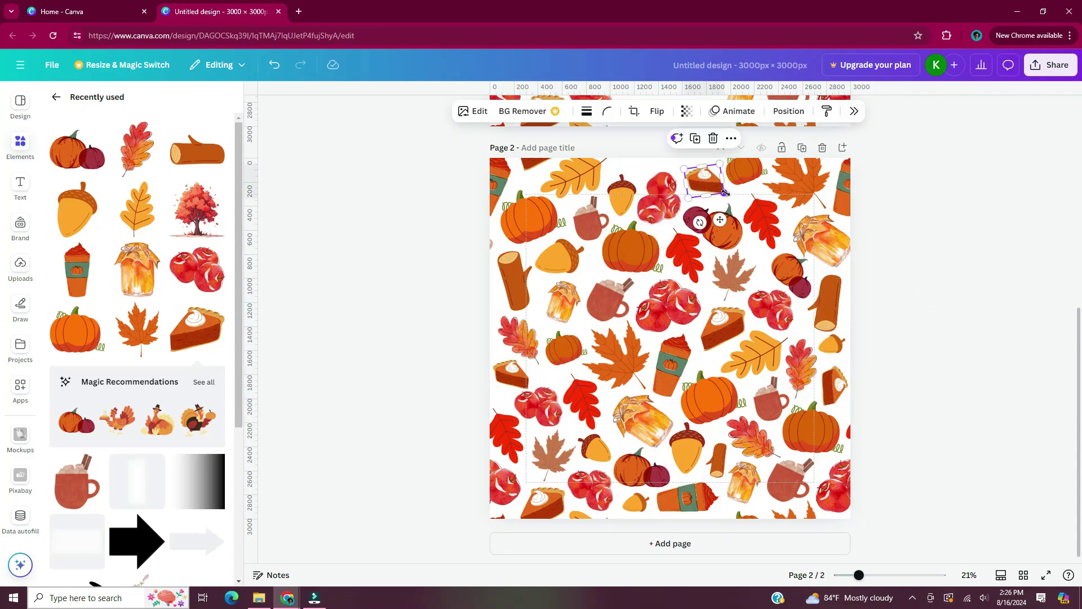
left_click(474, 293)
Step: Enlarge the top acorn and re-rotate the pie slice beside the top apple cluster to fill the gaps
left_click(622, 196)
left_click_drag(631, 172, 636, 158)
left_click(951, 288)
left_click(707, 183)
left_click_drag(698, 222, 717, 144)
left_click_drag(708, 185, 661, 187)
left_click(623, 191)
left_click_drag(640, 232, 642, 230)
Step: Enlarge and tilt the left log, and place a small sideways log below the top apple cluster
left_click(406, 170)
left_click(21, 145)
left_click(416, 338)
left_click_drag(407, 313, 376, 290)
left_click(413, 279)
Step: Undo the last three edits and redo them
key("ctrl+z")
key("ctrl+z")
key("ctrl+z")
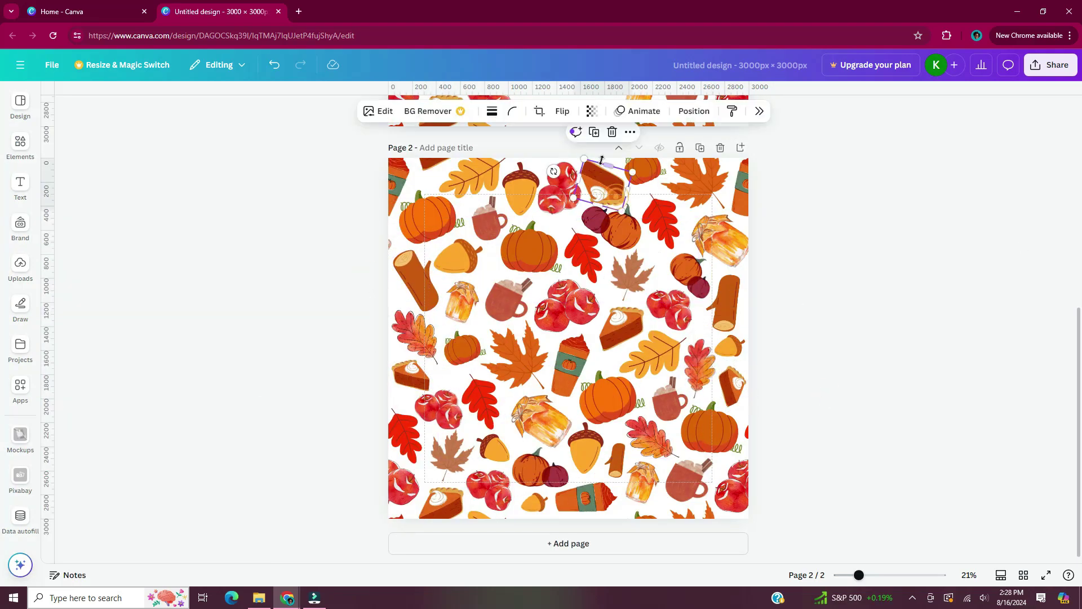
key("ctrl+y")
key("ctrl+y")
key("ctrl+y")
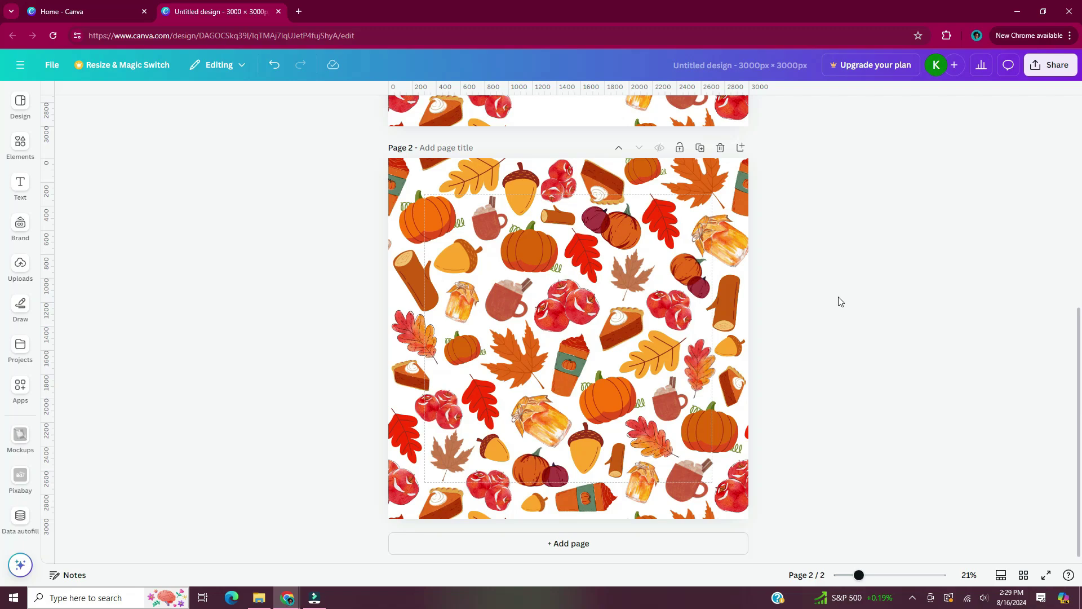
Step: Download only page 2 as a PNG
left_click(1073, 71)
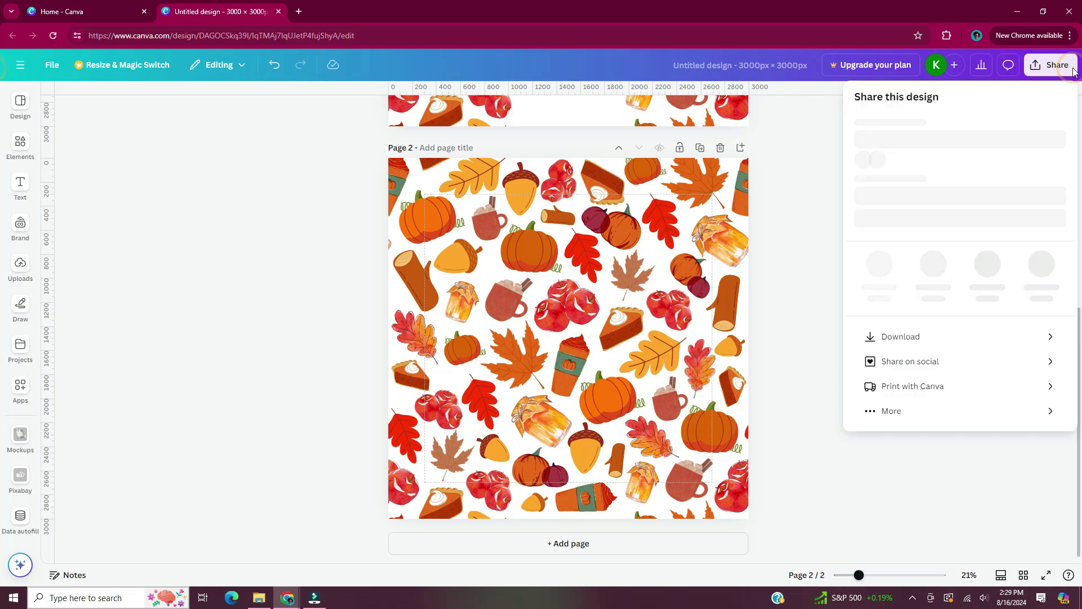
left_click(1050, 364)
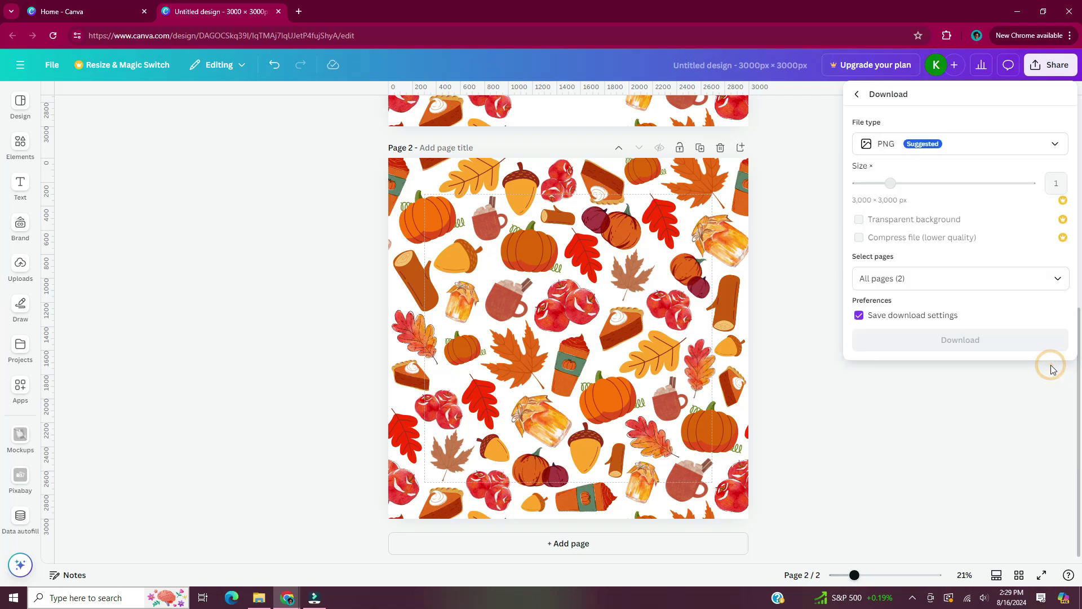
left_click(1044, 277)
left_click(1058, 311)
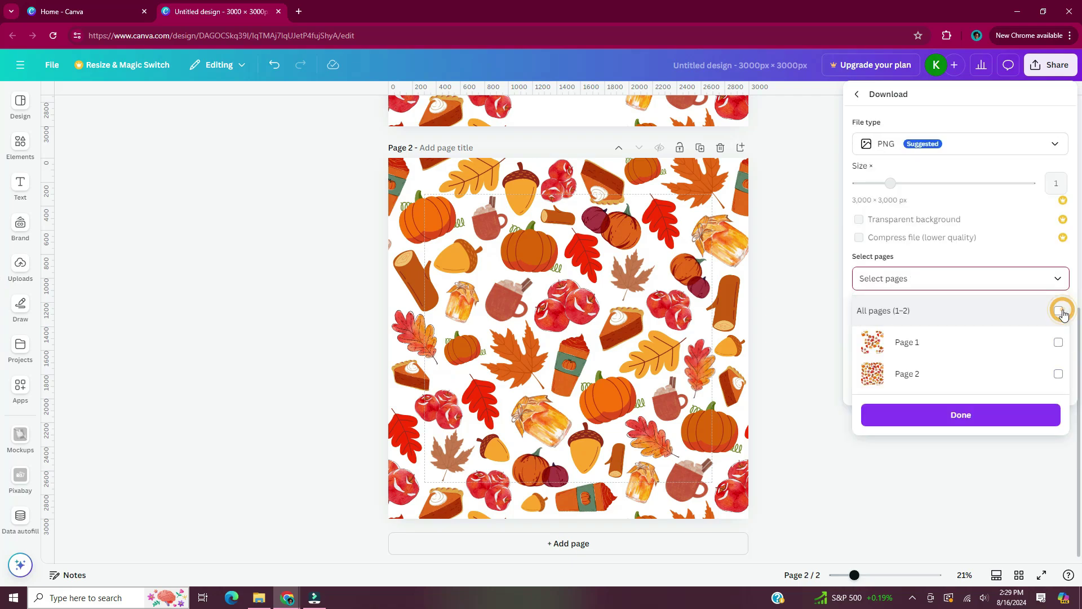
left_click(1060, 377)
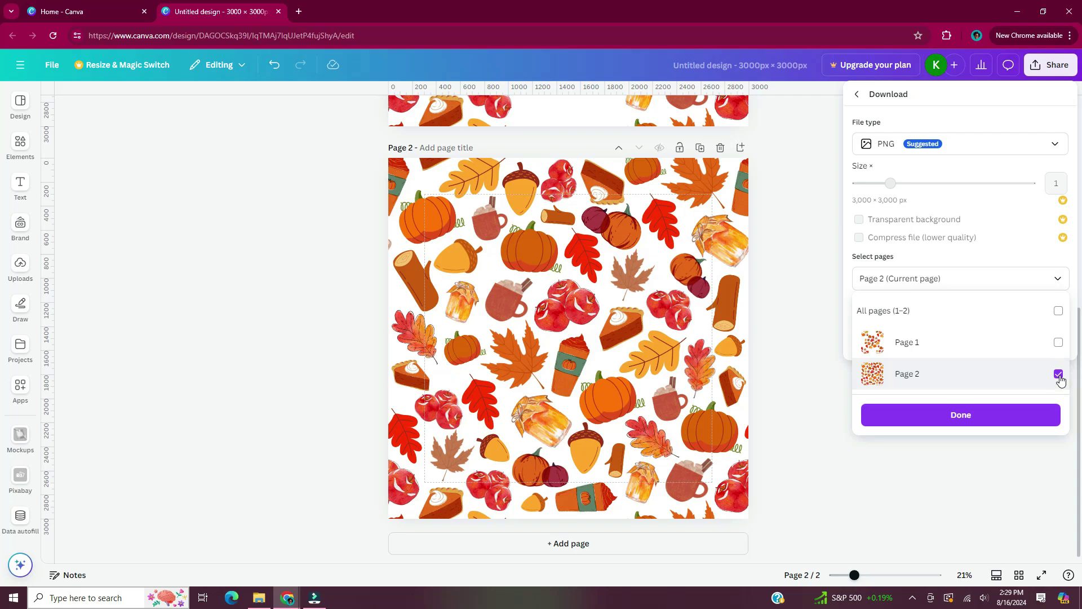
left_click(1049, 421)
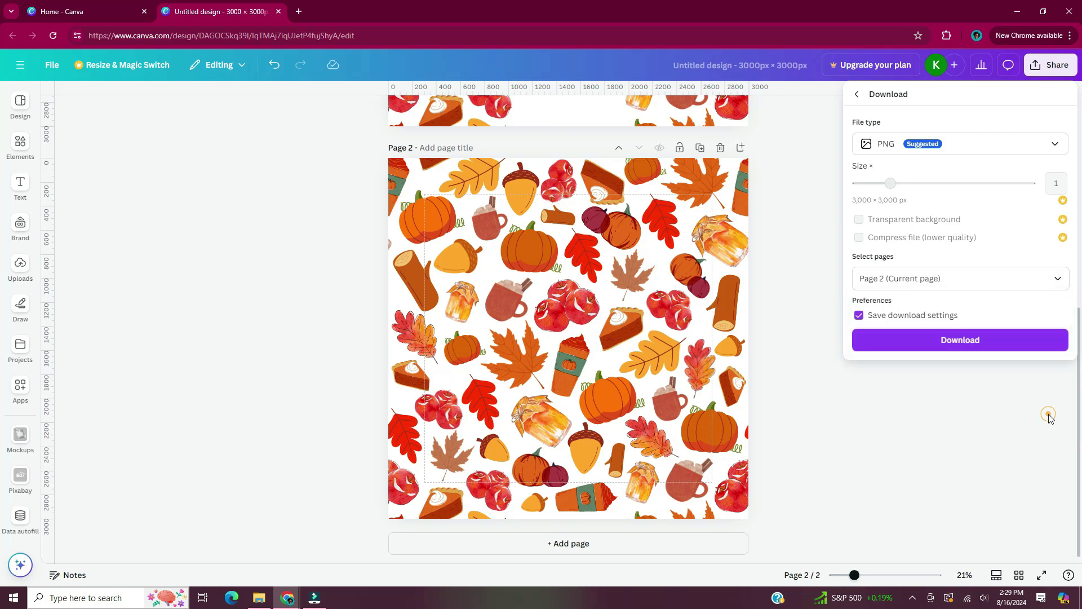
left_click(1033, 347)
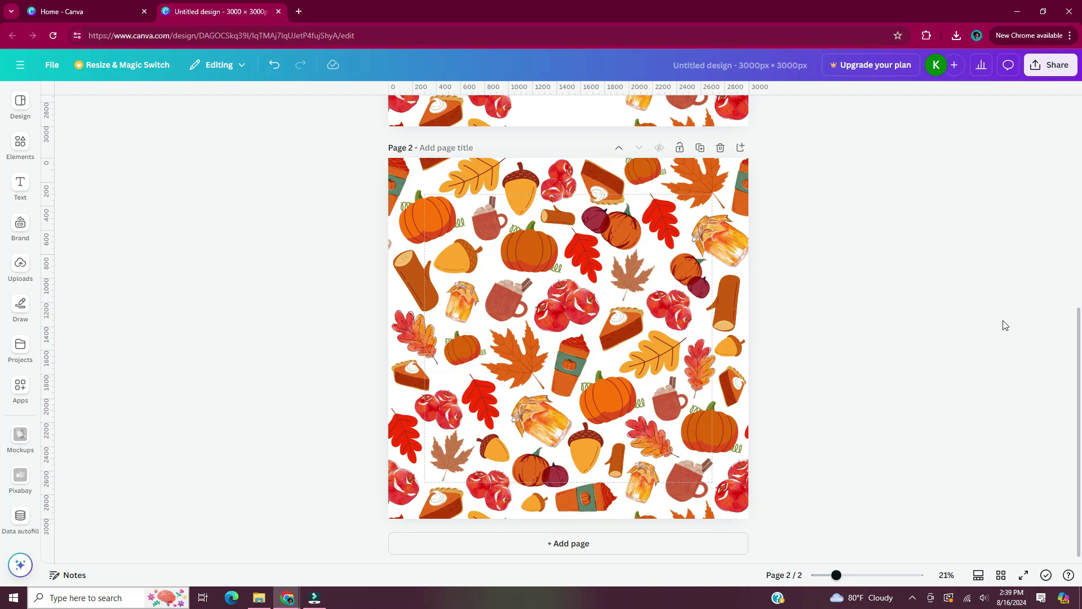
Step: Add a blank page 3, upload the downloaded pattern image and place it on the page
left_click(703, 553)
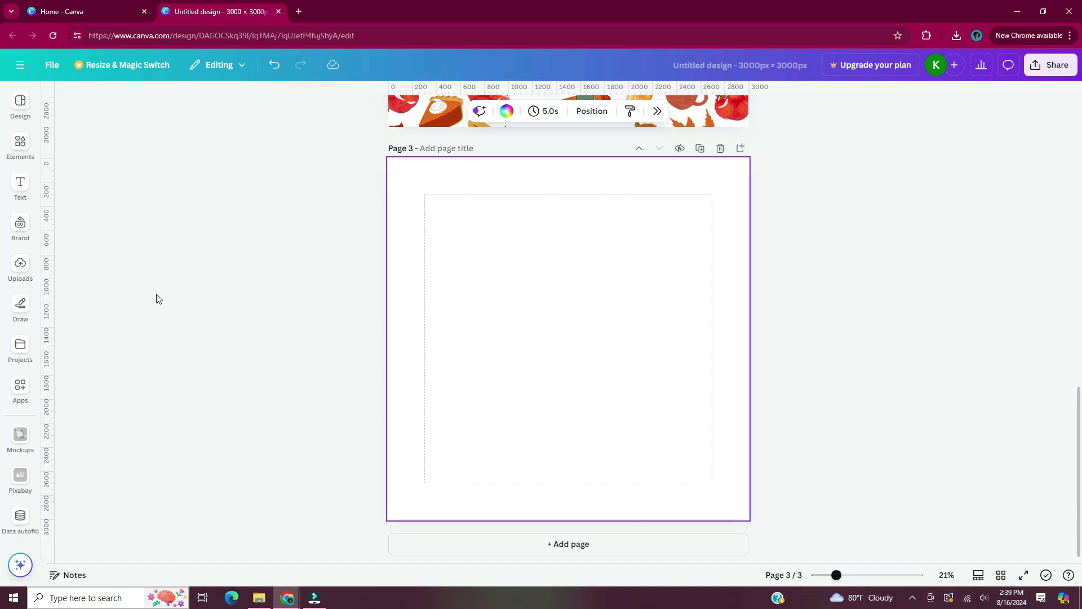
left_click(29, 272)
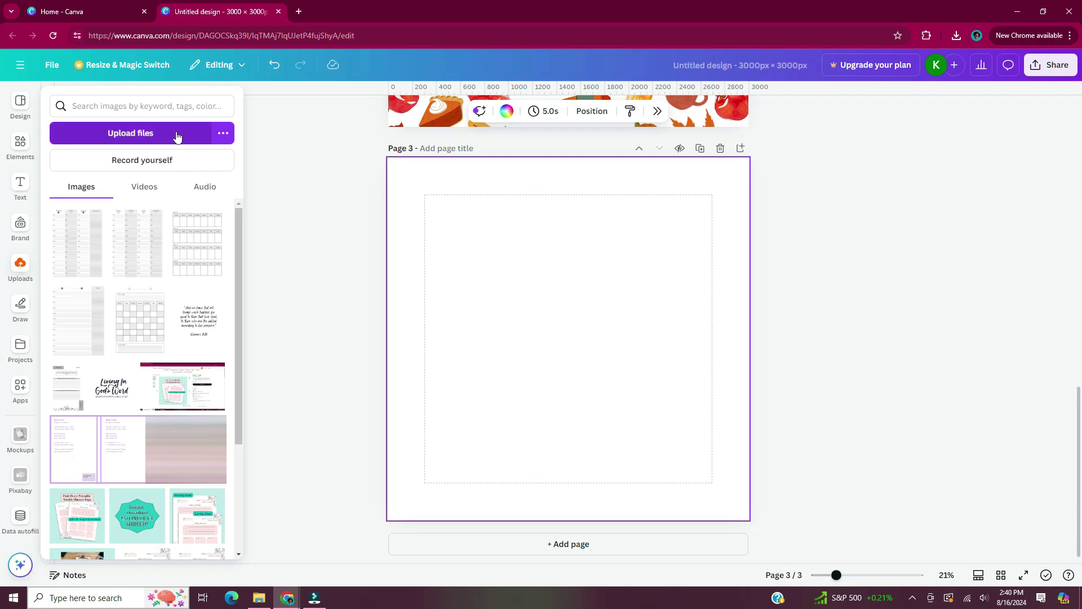
left_click(176, 136)
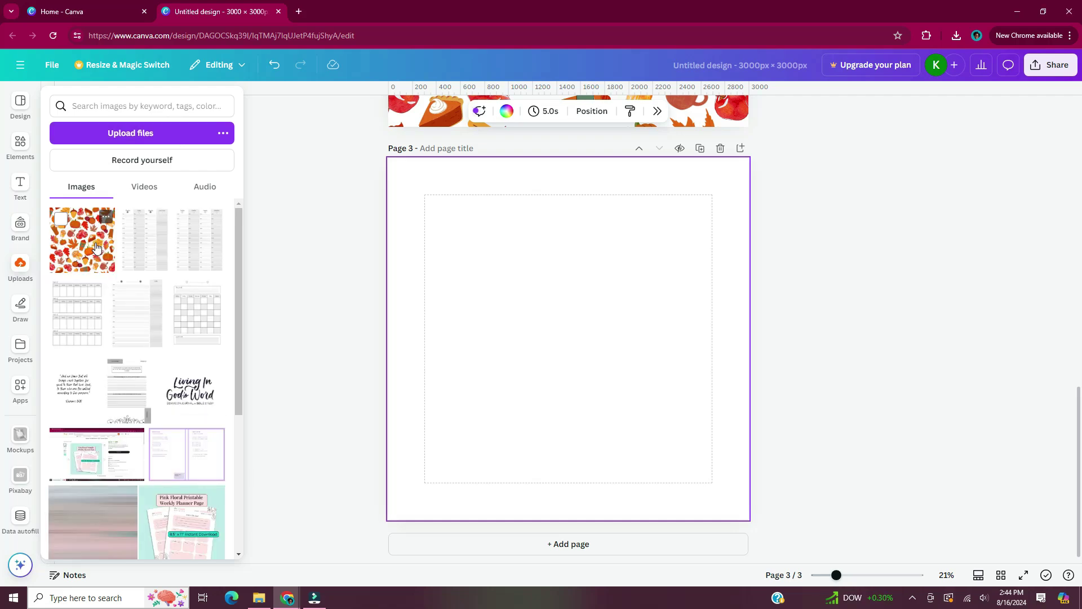
left_click(96, 248)
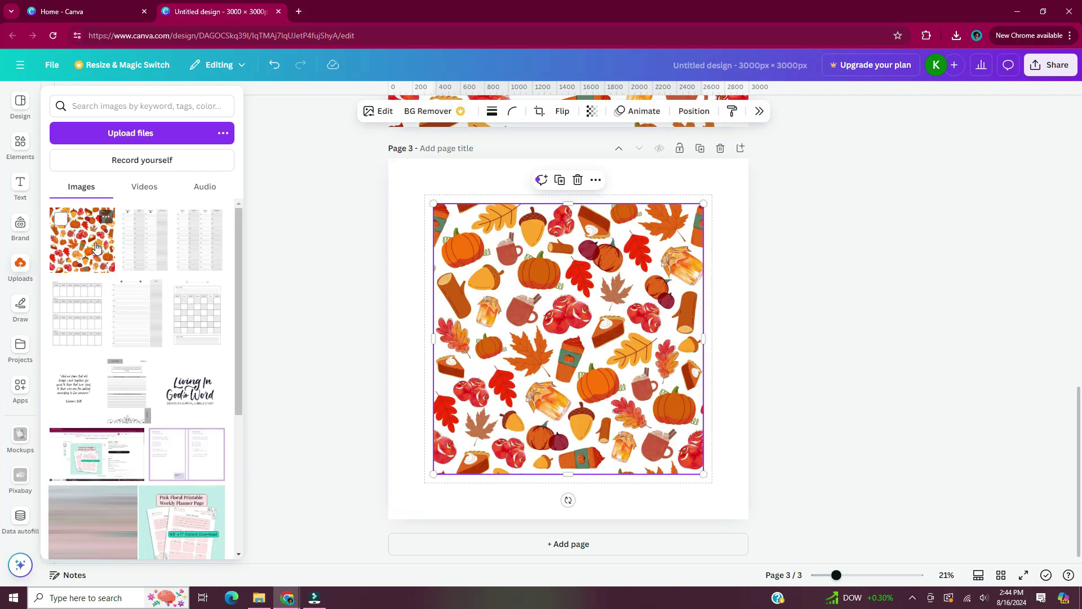
Step: Move the pattern image to page 3's upper-left corner and resize it to 1,500 × 1,500 px
left_click(618, 344)
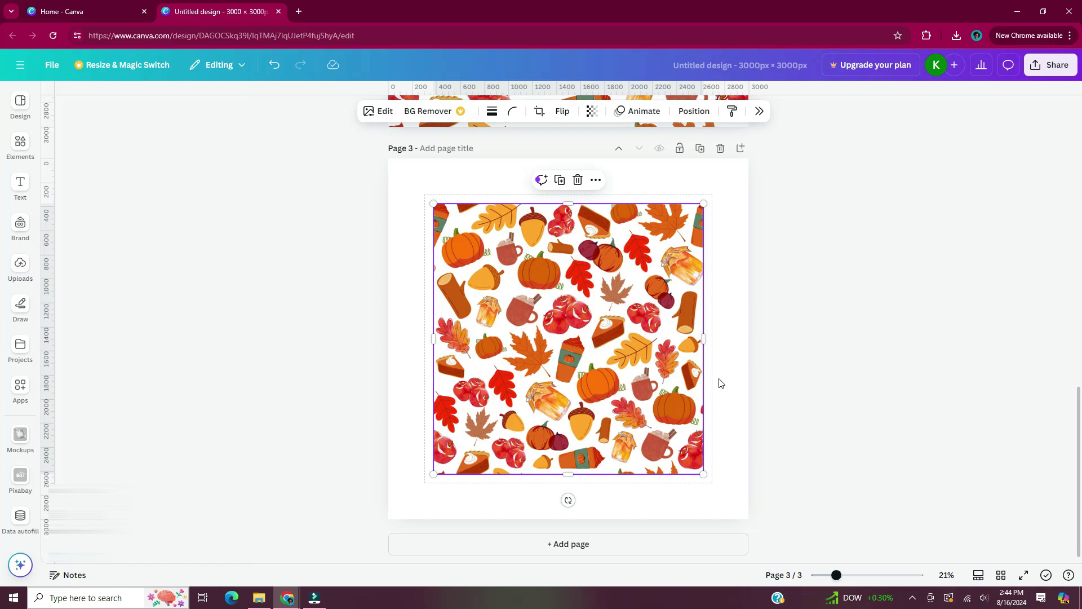
left_click(719, 378)
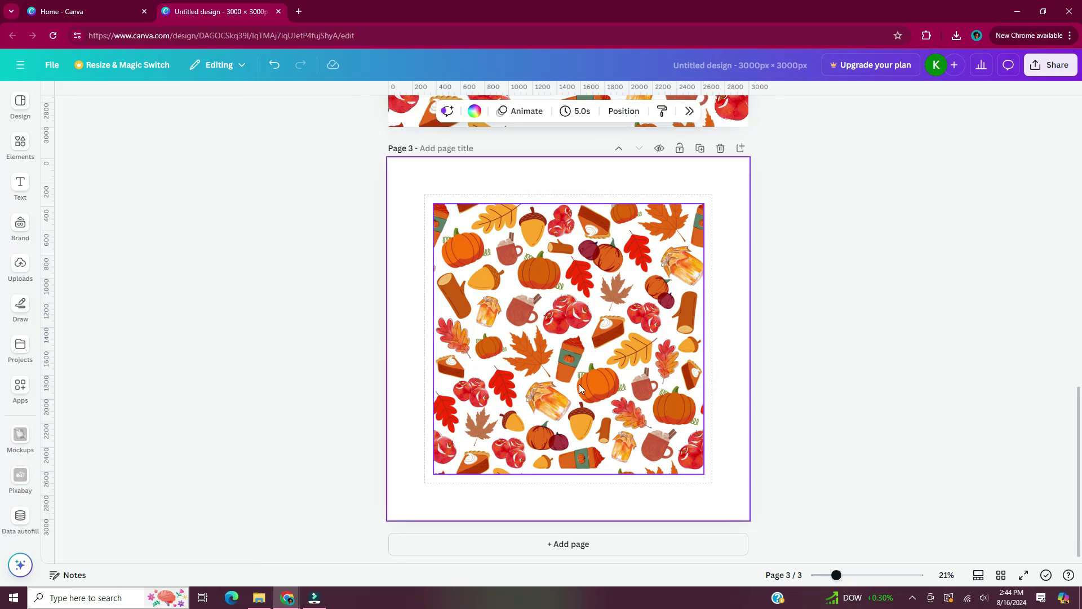
left_click_drag(569, 388, 523, 338)
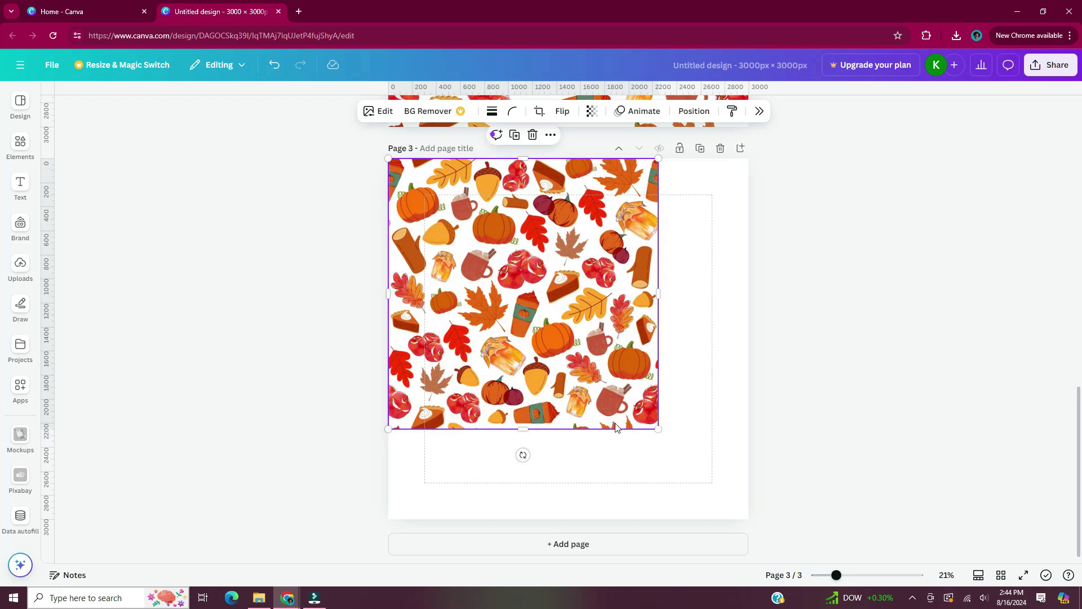
left_click_drag(655, 428, 565, 340)
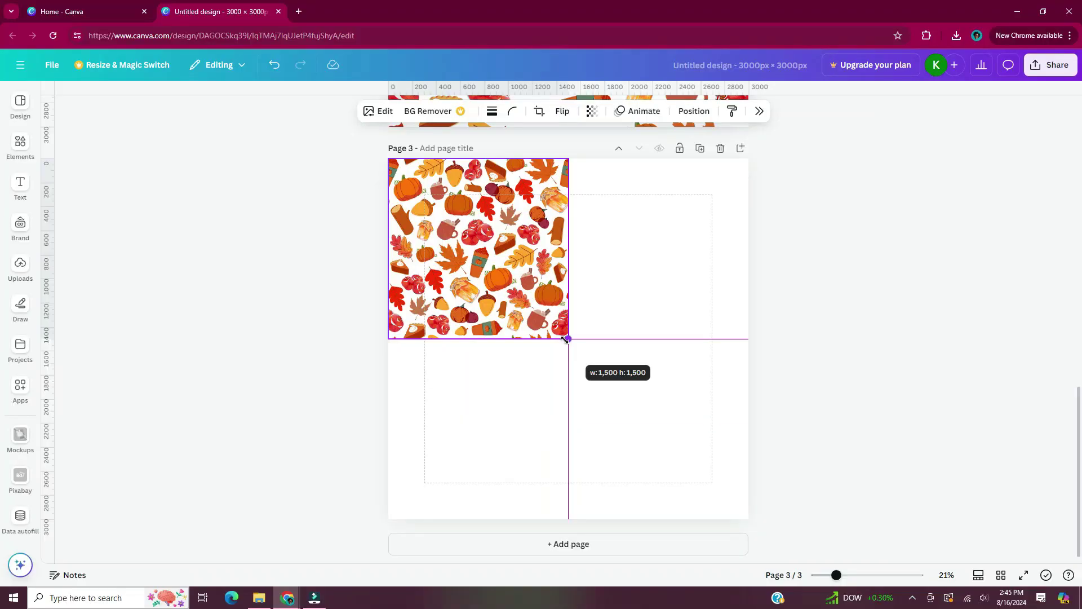
left_click_drag(567, 339, 567, 339)
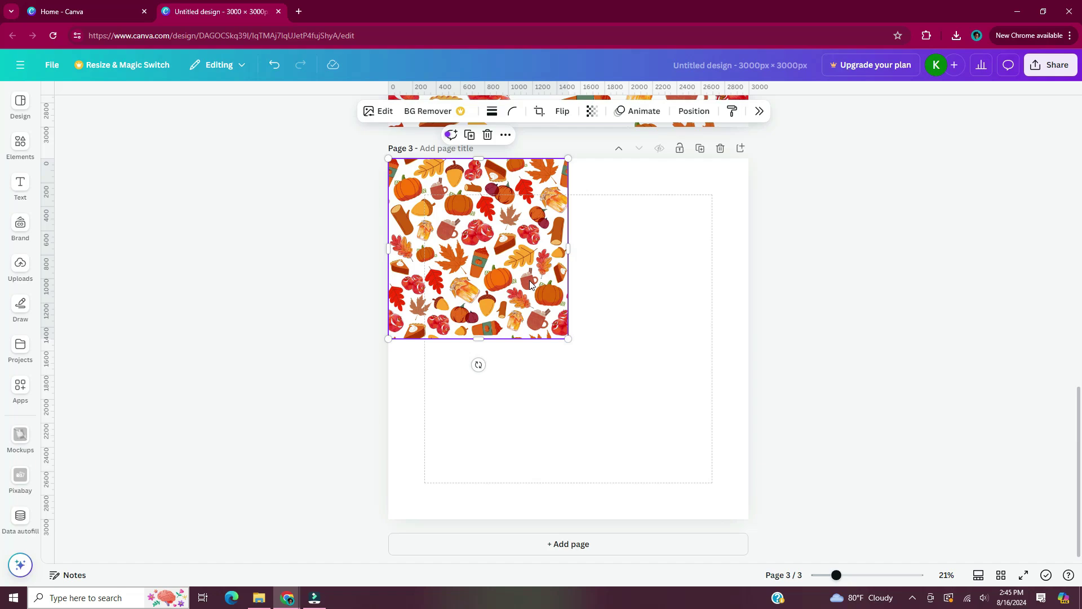
Step: Duplicate the pattern tile and align the copies to fill the remaining quadrants of page 3
key("ctrl+d")
left_click_drag(487, 282, 476, 432)
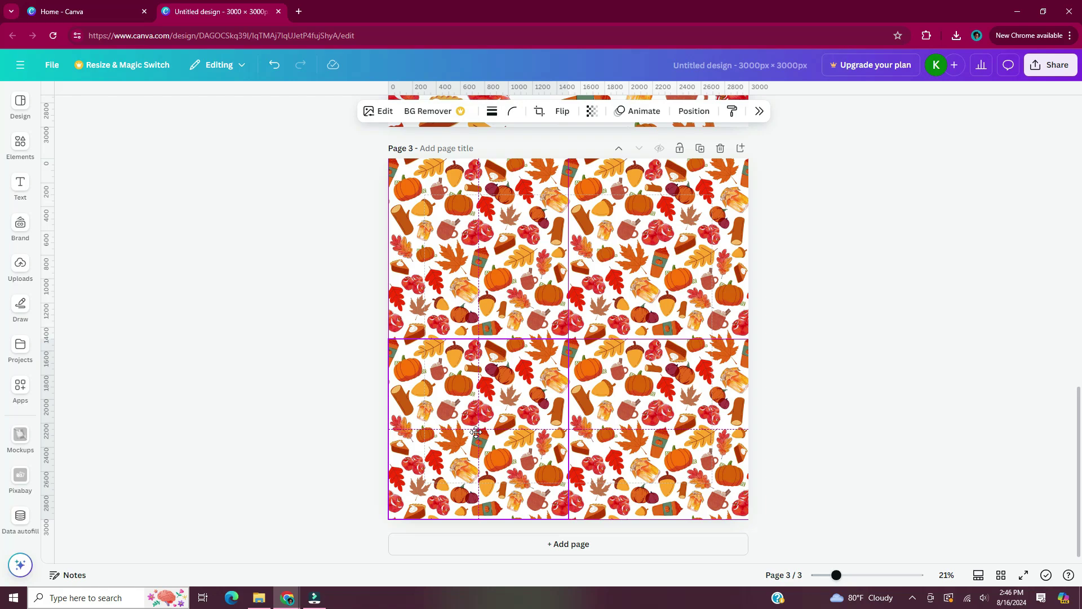
left_click_drag(476, 432, 476, 431)
Step: Examine the seams between the four pattern tiles up close and across the whole page
scroll(806, 392, "up", 5)
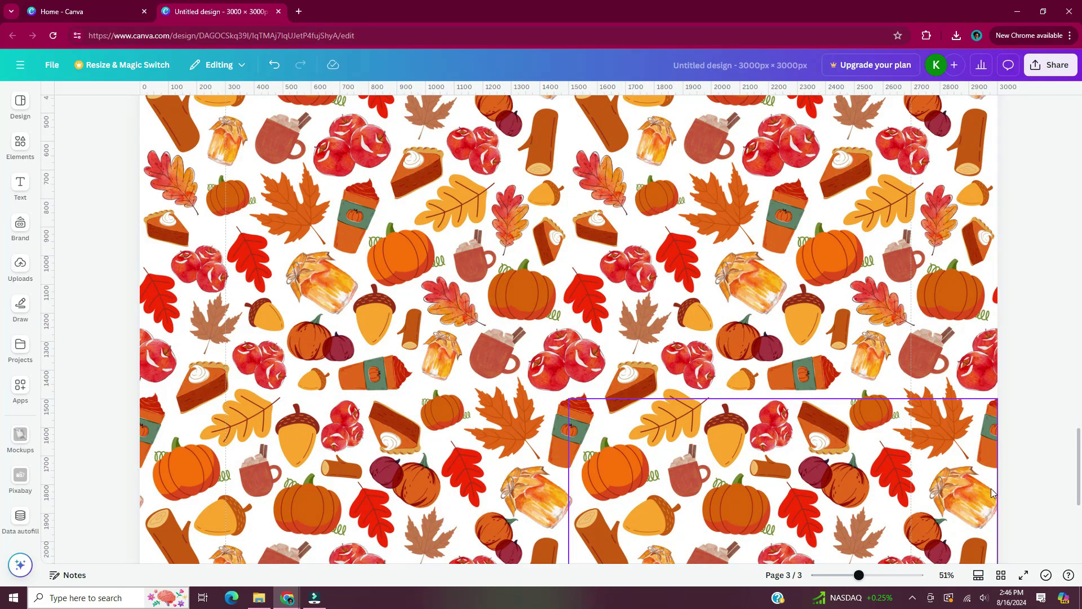
scroll(1066, 446, "up", 3)
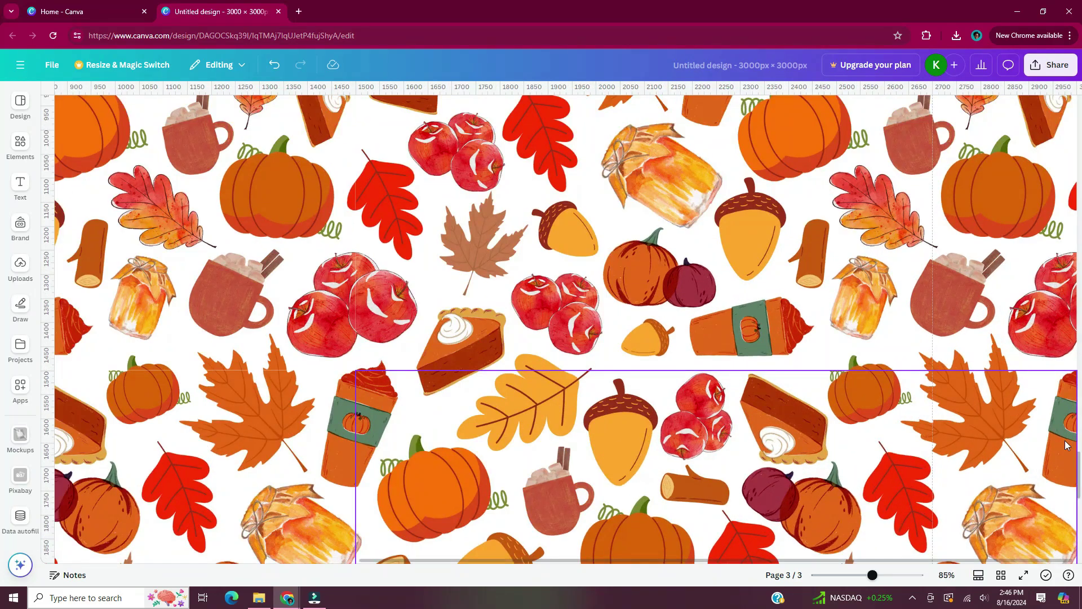
scroll(1066, 445, "down", 3)
scroll(1065, 445, "up", 3)
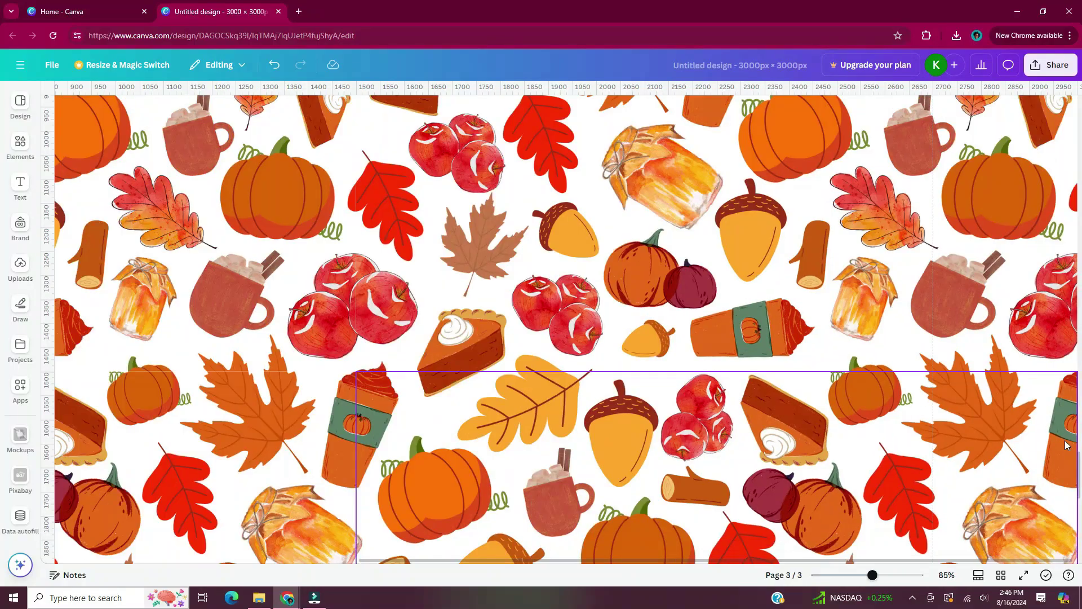
scroll(1066, 446, "down", 5)
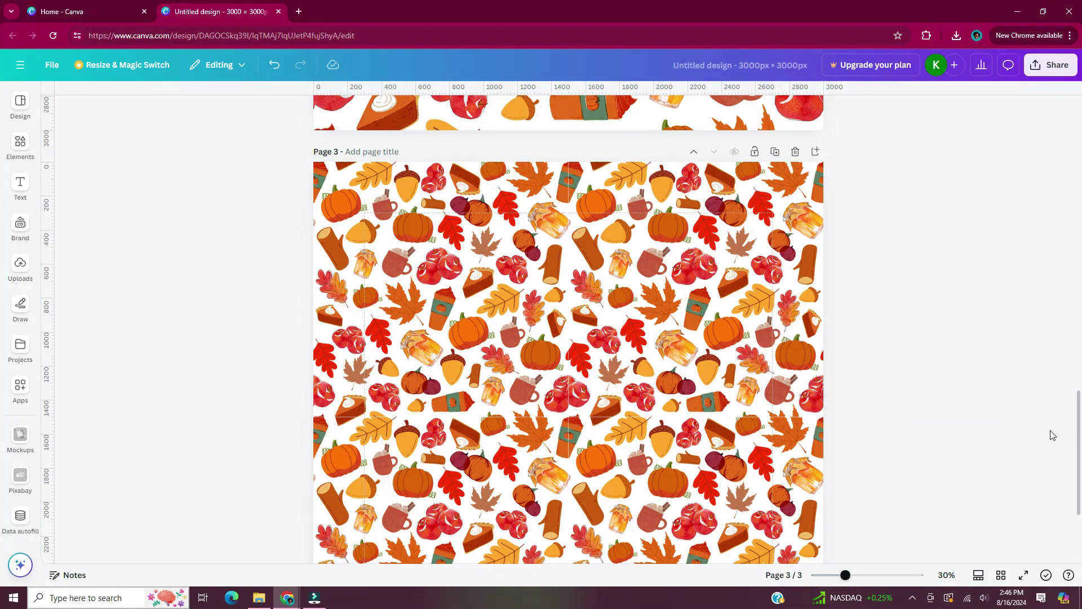
scroll(1052, 436, "down", 2)
scroll(1052, 436, "down", 1)
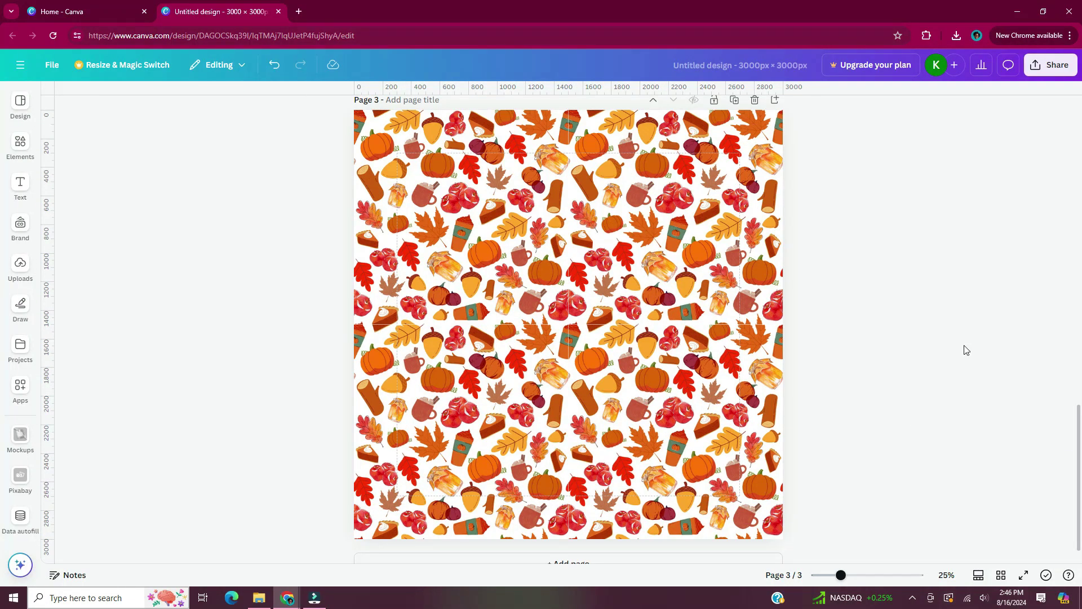
scroll(964, 348, "down", 1)
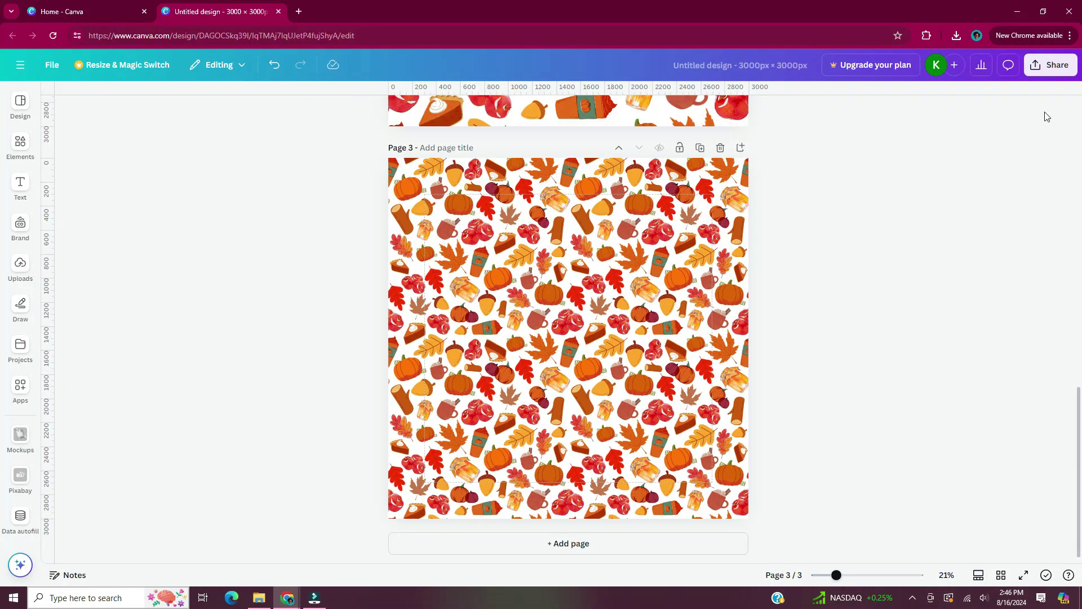
Step: Download only page 3 of the design as a PNG file
left_click(1074, 68)
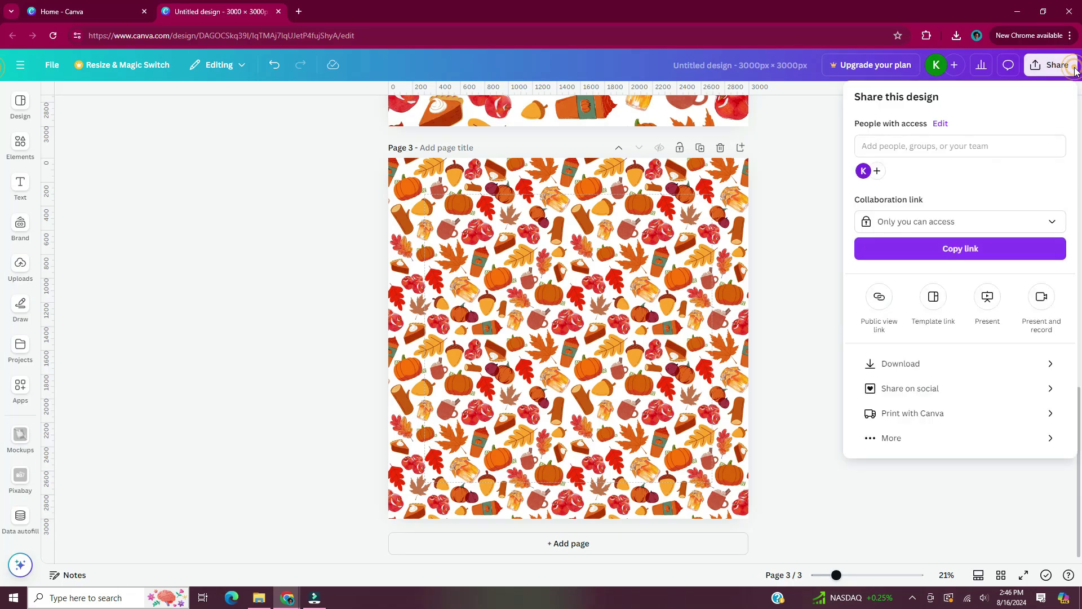
left_click(917, 367)
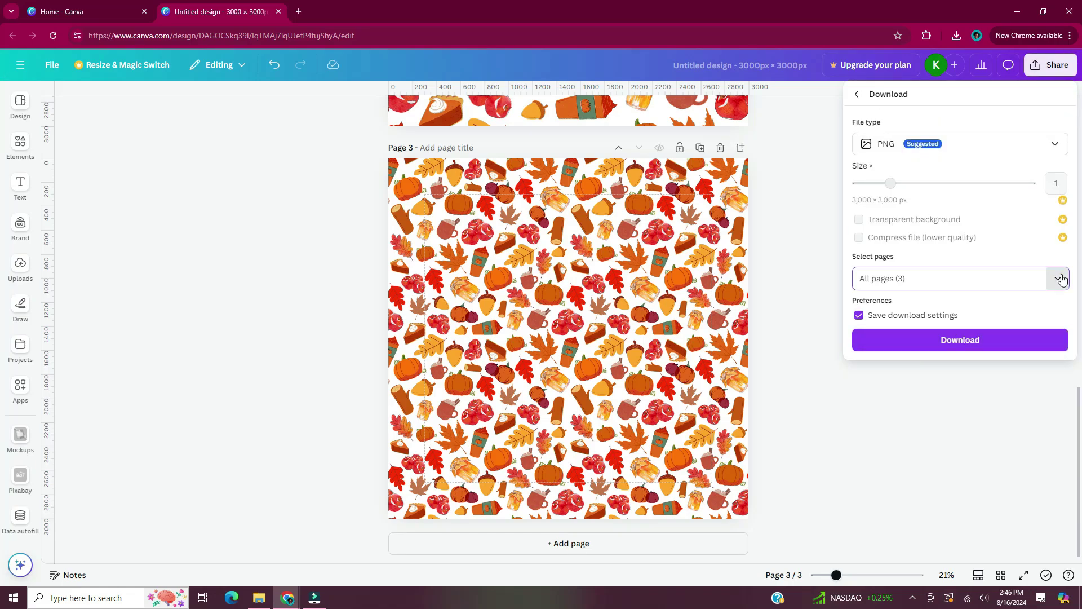
left_click(1062, 280)
left_click(1047, 311)
left_click(1052, 427)
left_click(1034, 462)
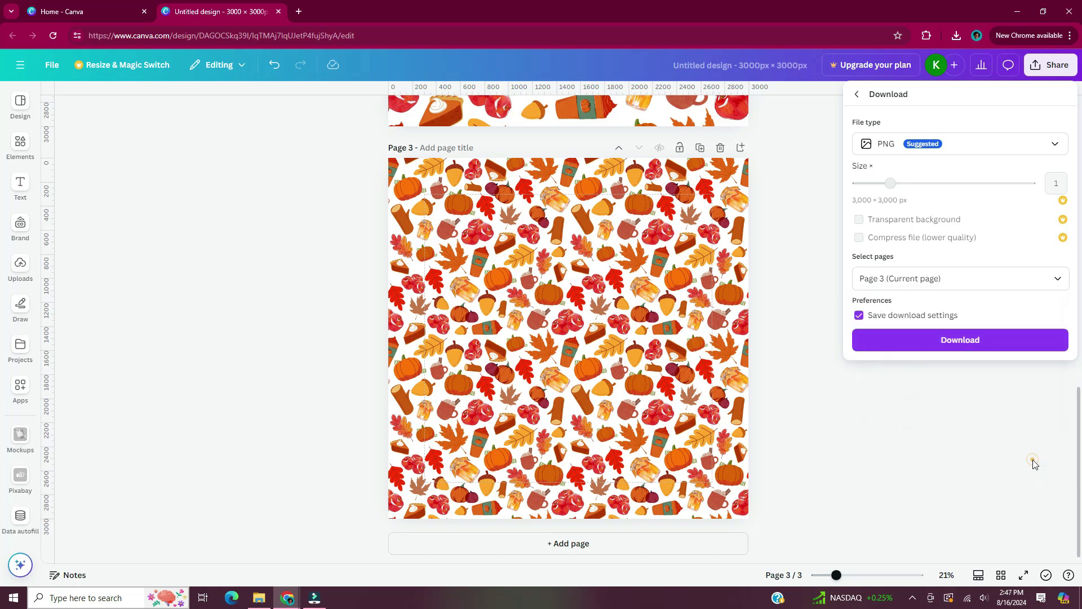
left_click(1035, 341)
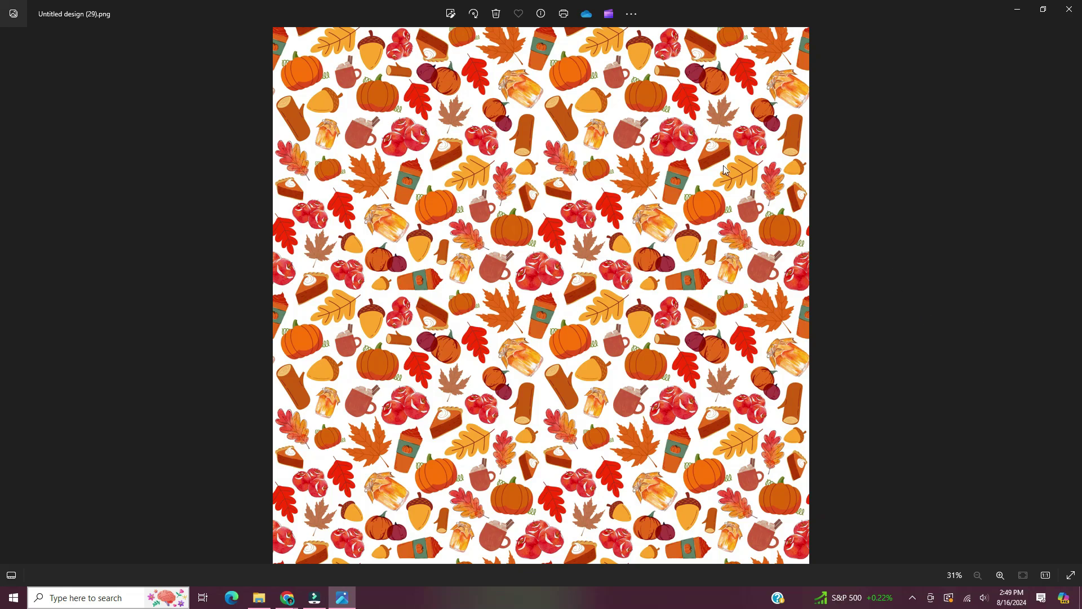
Step: Examine the downloaded tiled pattern image in the photo viewer, checking the seams up close and across the whole picture
scroll(644, 273, "up", 5)
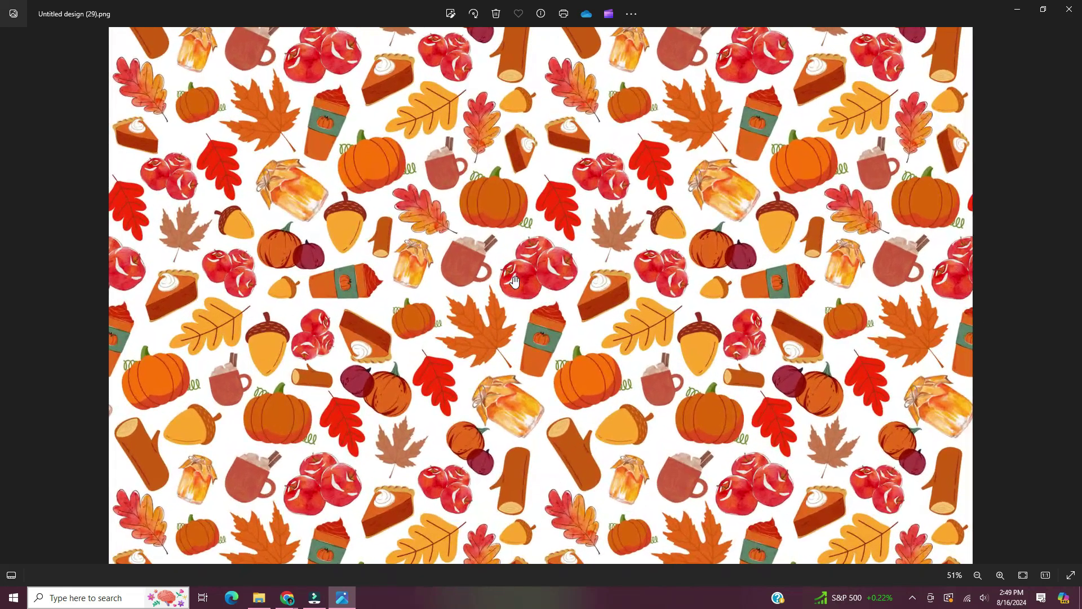
scroll(515, 281, "down", 3)
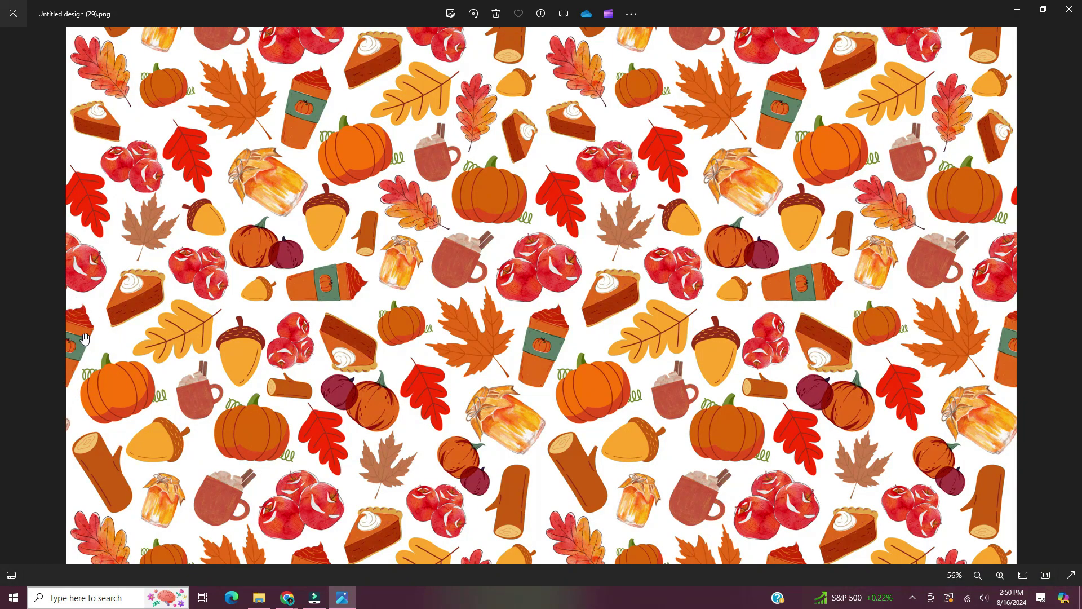
scroll(551, 389, "down", 1)
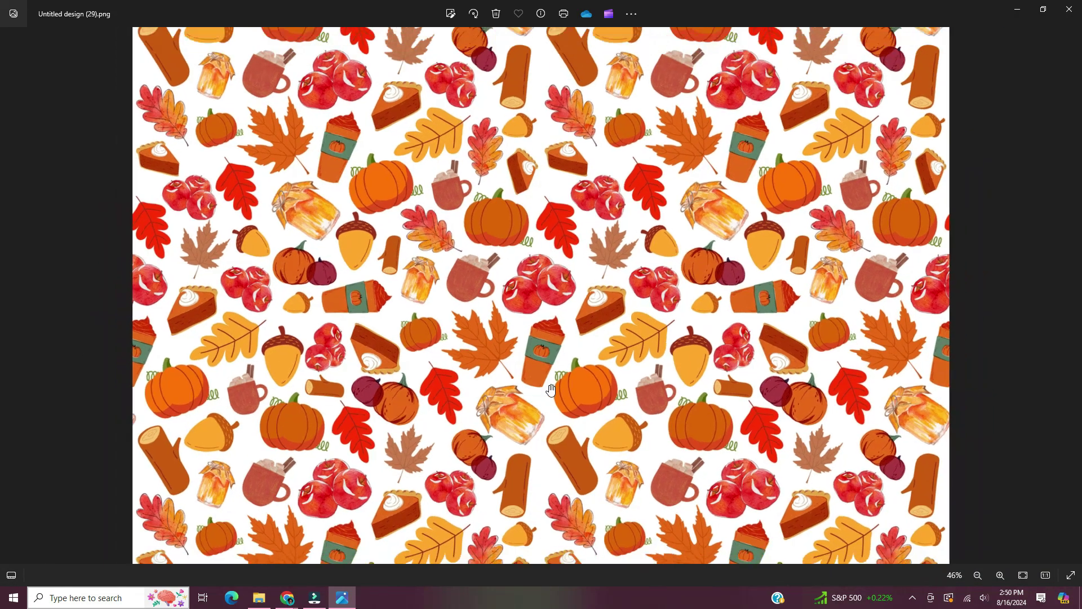
left_click_drag(551, 390, 550, 148)
left_click_drag(529, 478, 526, 186)
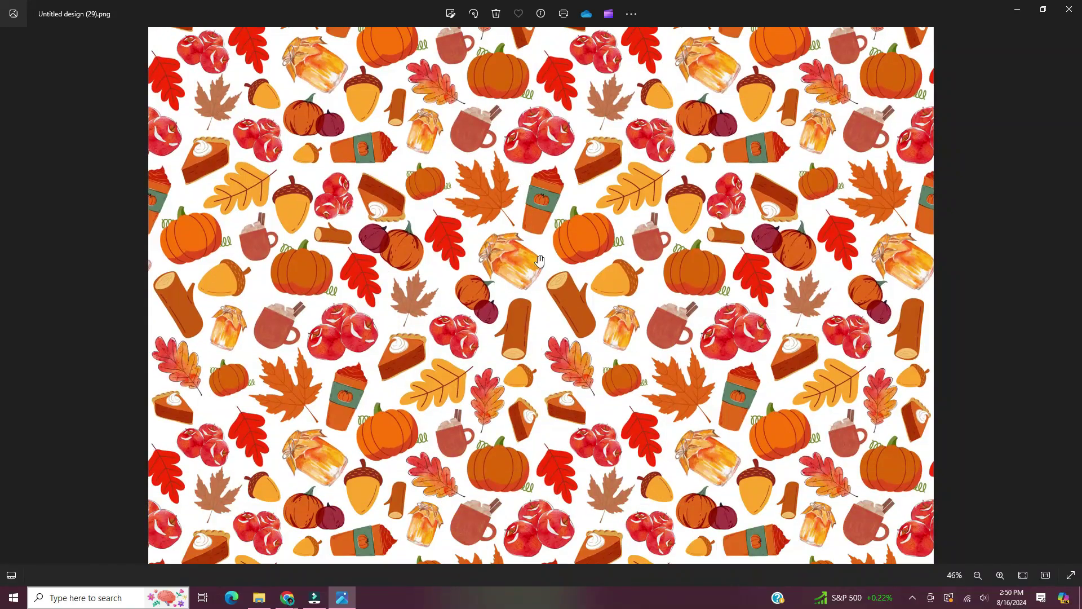
scroll(691, 315, "down", 2)
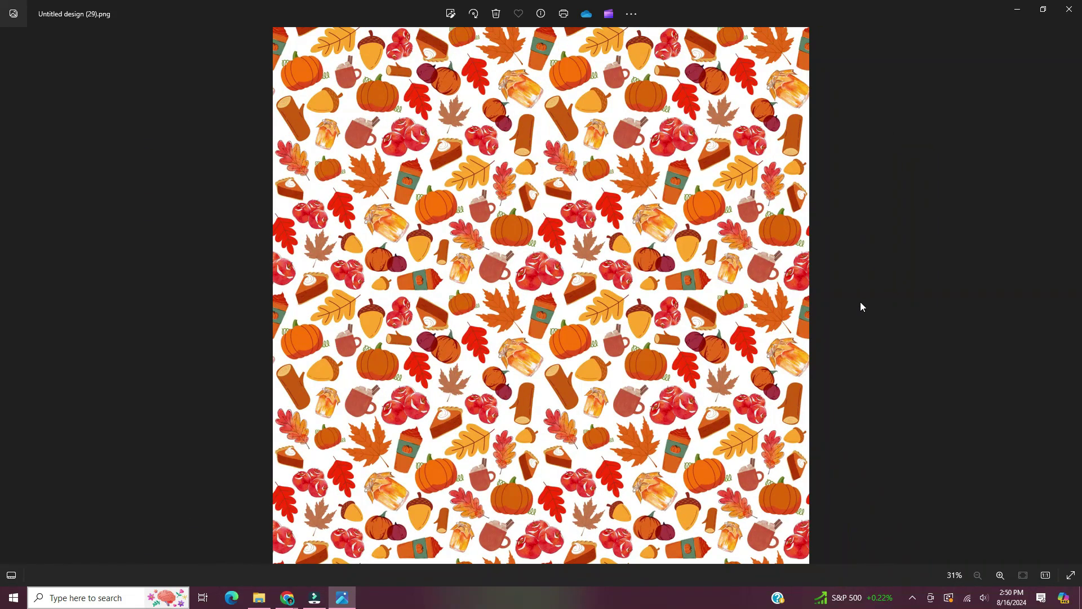
Step: Switch back to Canva and scale page 3's four pattern tiles together down to the page's upper-left quadrant
key("alt+Tab")
left_click_drag(784, 520, 563, 339)
key("ctrl+z")
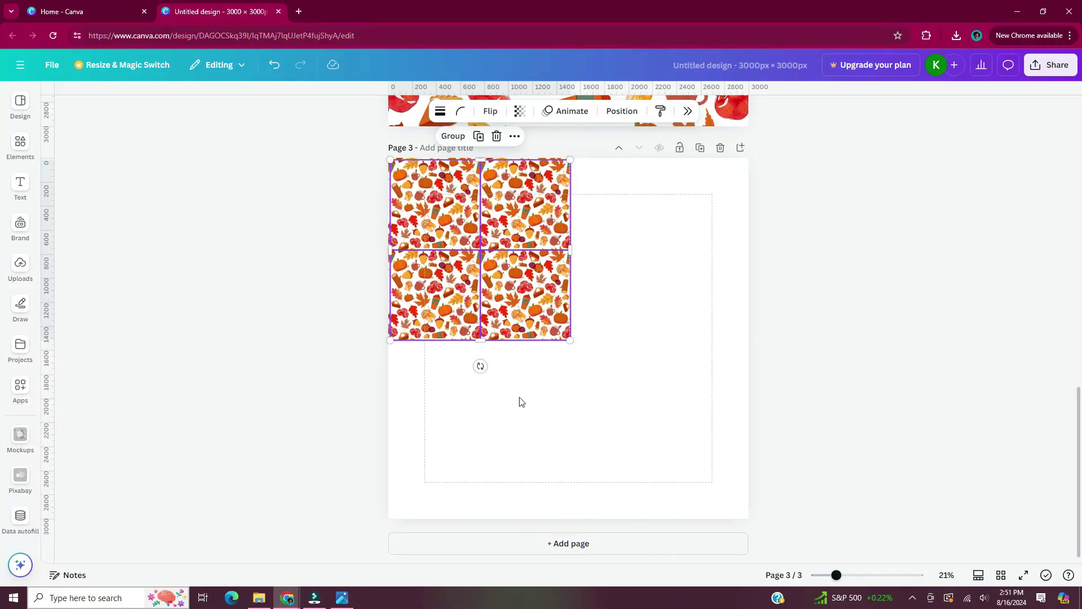
Step: Duplicate the scaled-down four-tile block across and down to fill the remaining quadrants of page 3
left_click_drag(513, 305, 693, 304, "alt")
left_click_drag(767, 393, 325, 181)
left_click_drag(533, 191, 533, 373, "alt")
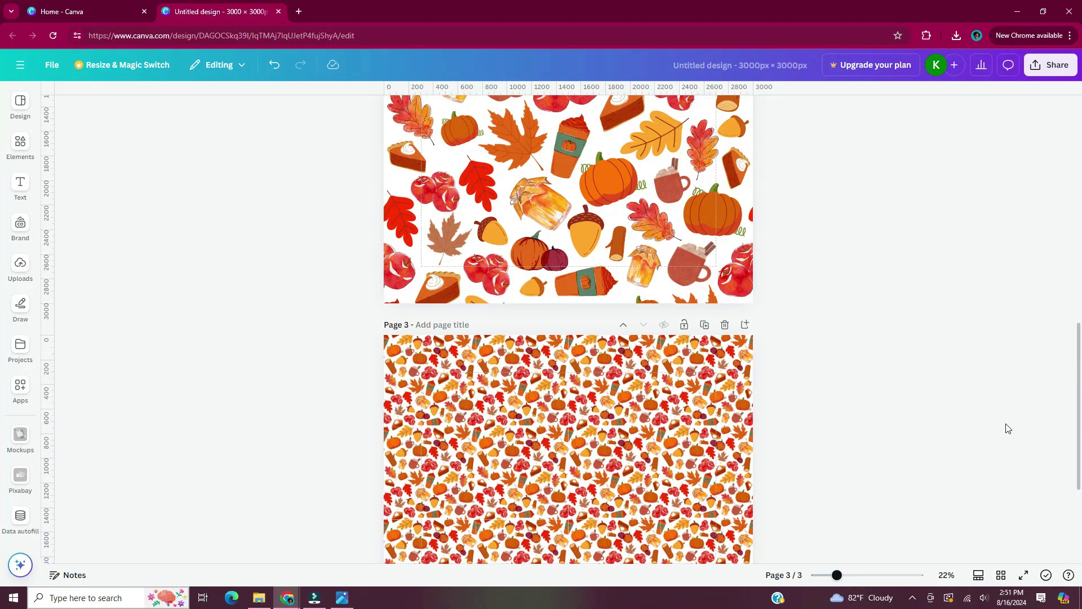
scroll(1008, 429, "up", 3)
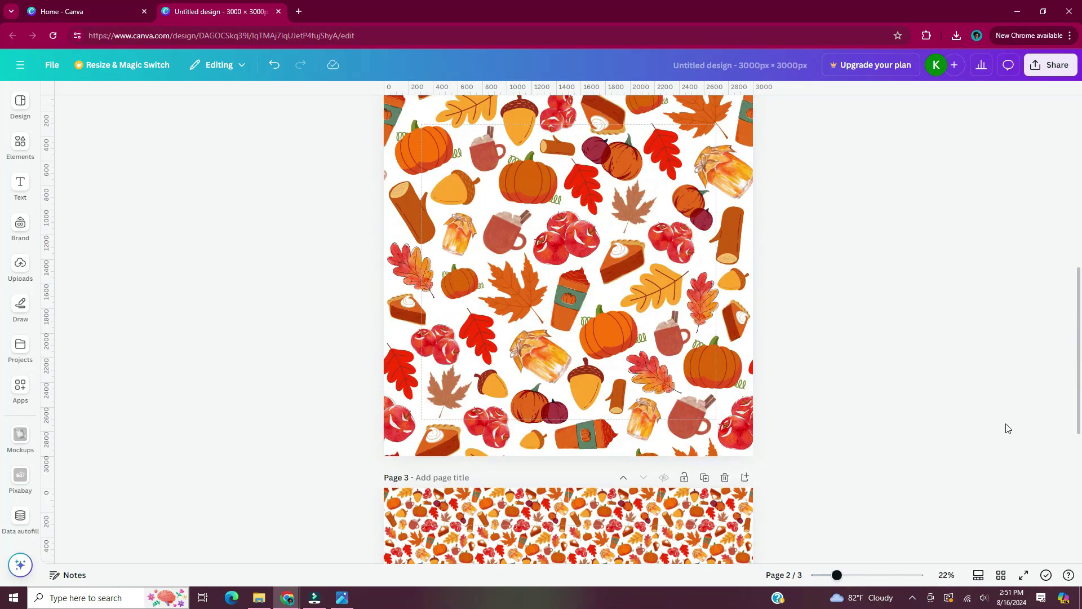
scroll(1008, 429, "up", 1)
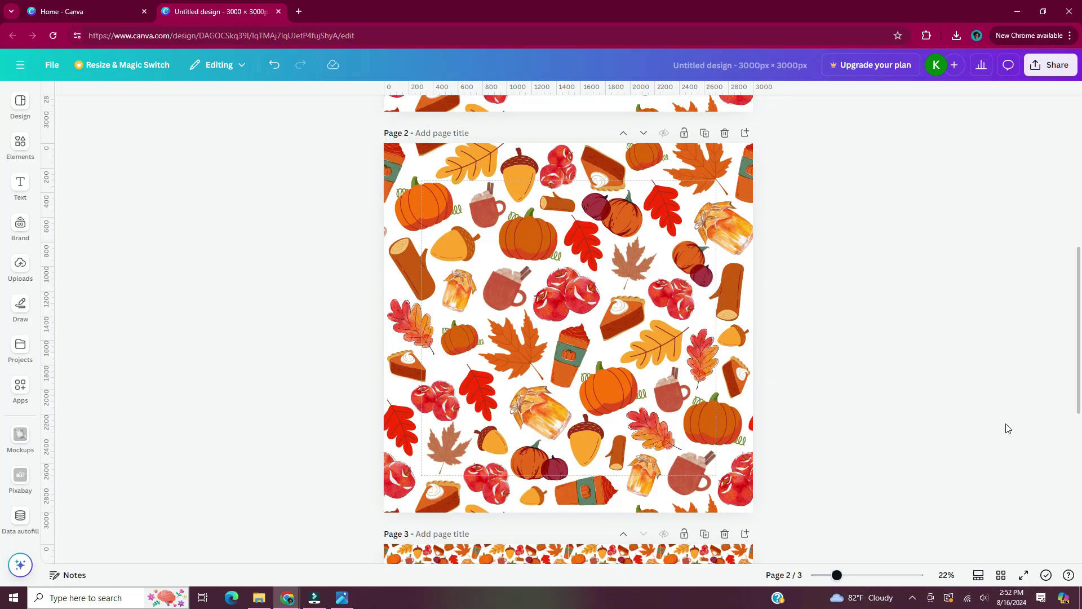